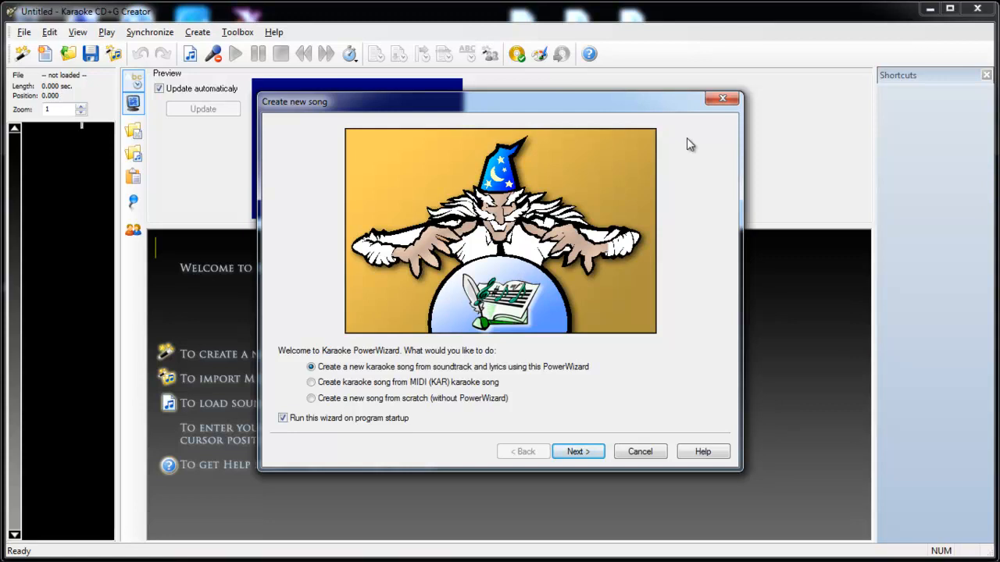
- Preview the full duet mode and the song style settings outside the startup wizard
left_click(722, 99)
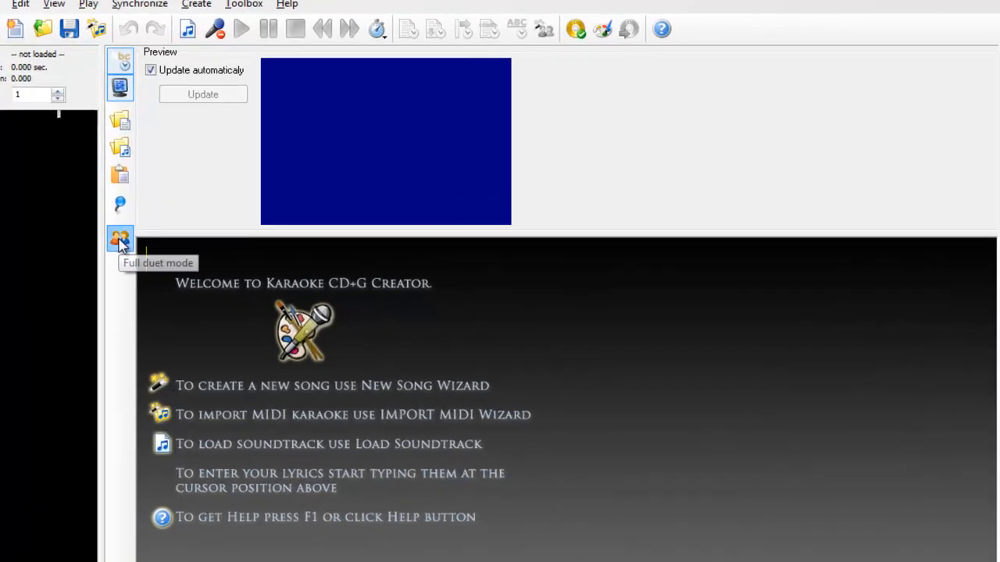
left_click(132, 233)
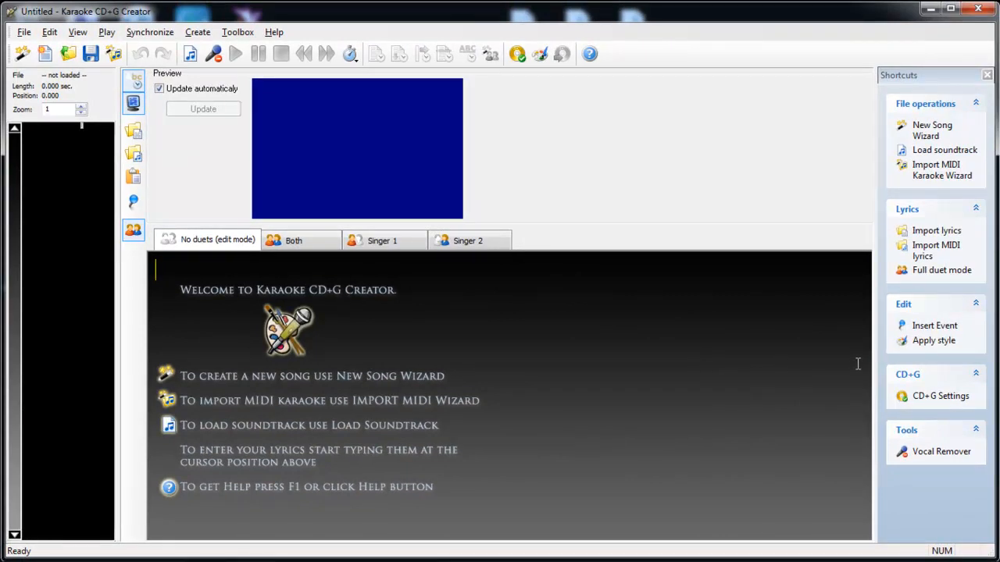
left_click(914, 345)
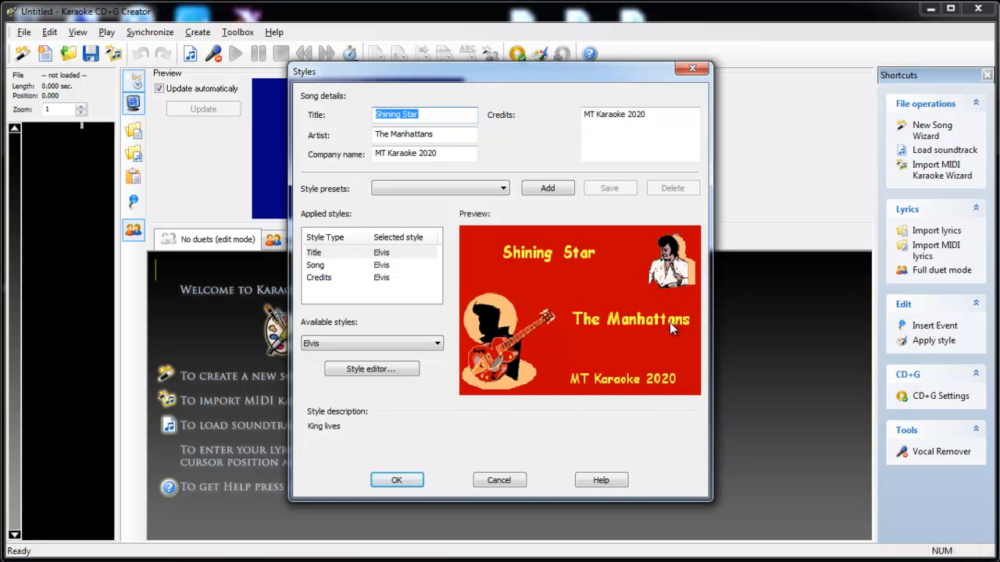
left_click(691, 72)
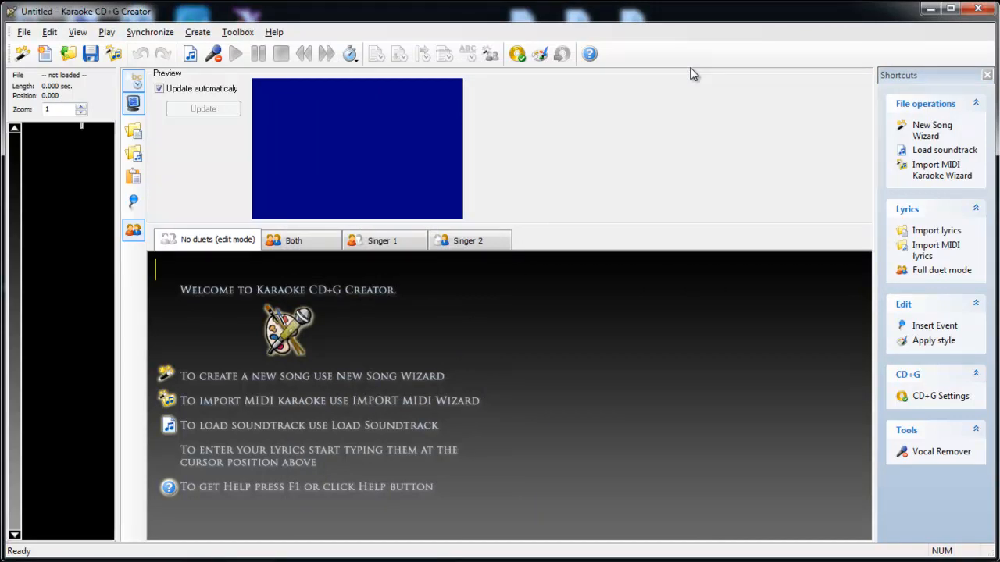
key("ctrl+d")
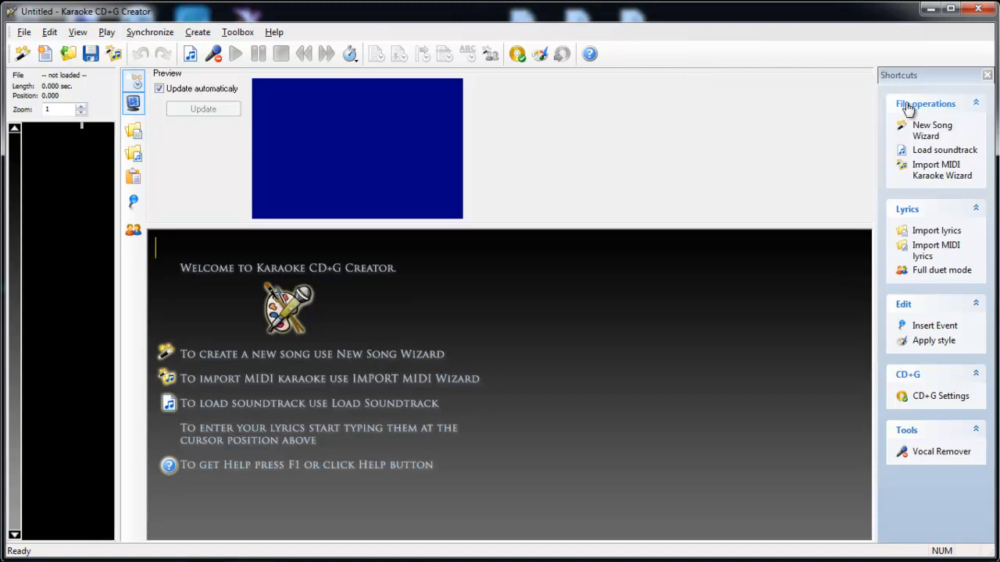
- Start a new karaoke song with the PowerWizard and load "The Manhattans-Shining Star (Karaoke Version)" as its soundtrack, without running the vocal remover
left_click(922, 131)
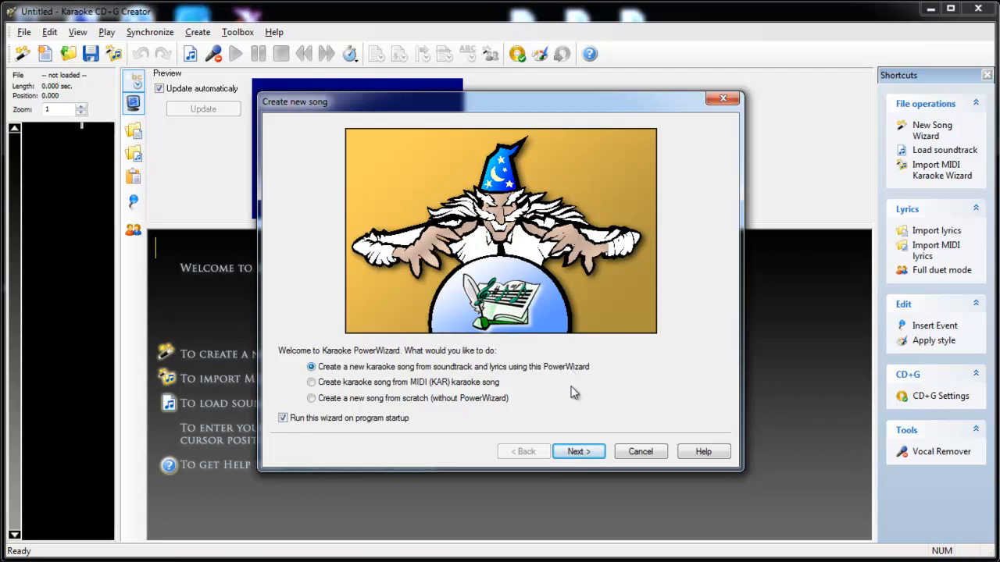
left_click(574, 453)
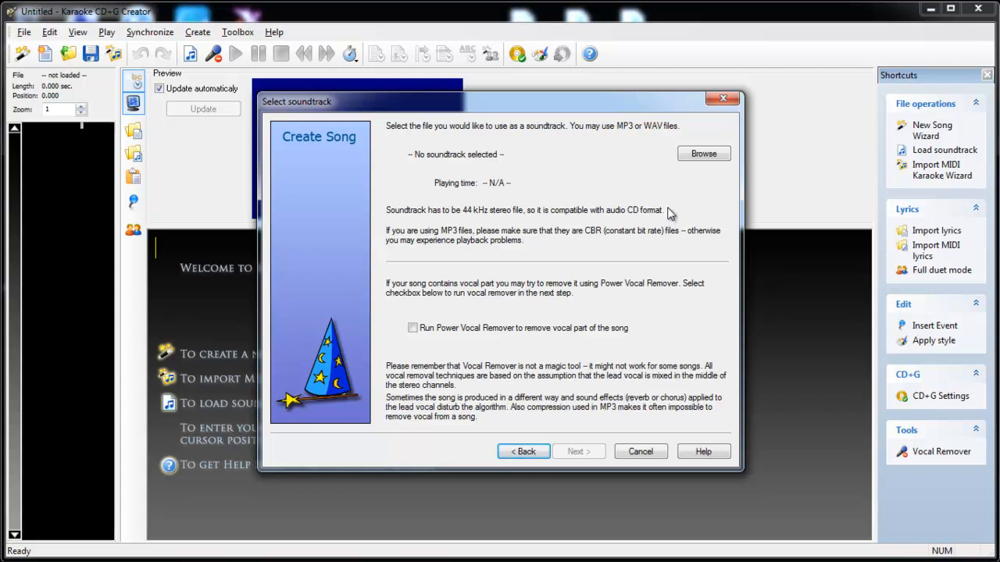
left_click(701, 156)
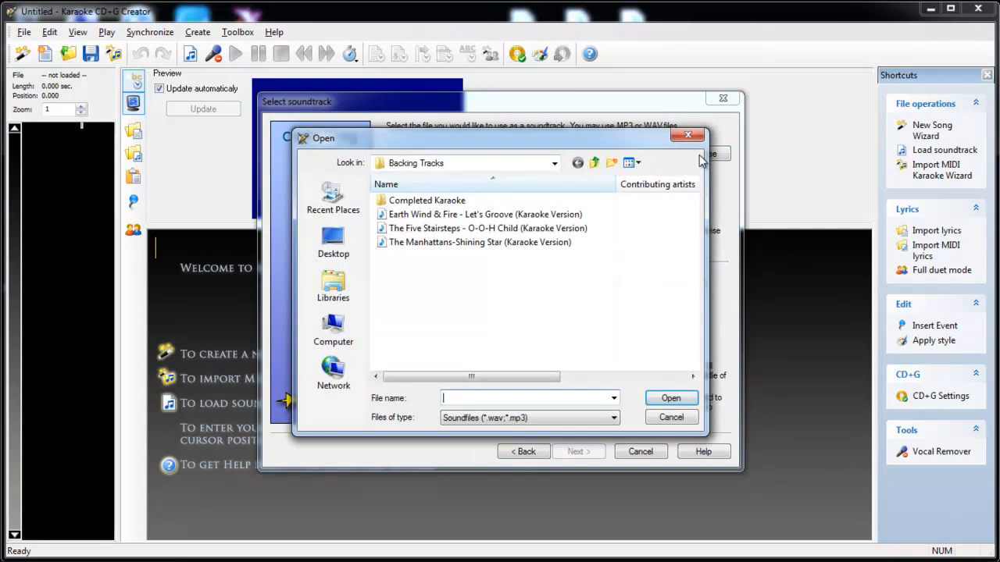
double_click(500, 248)
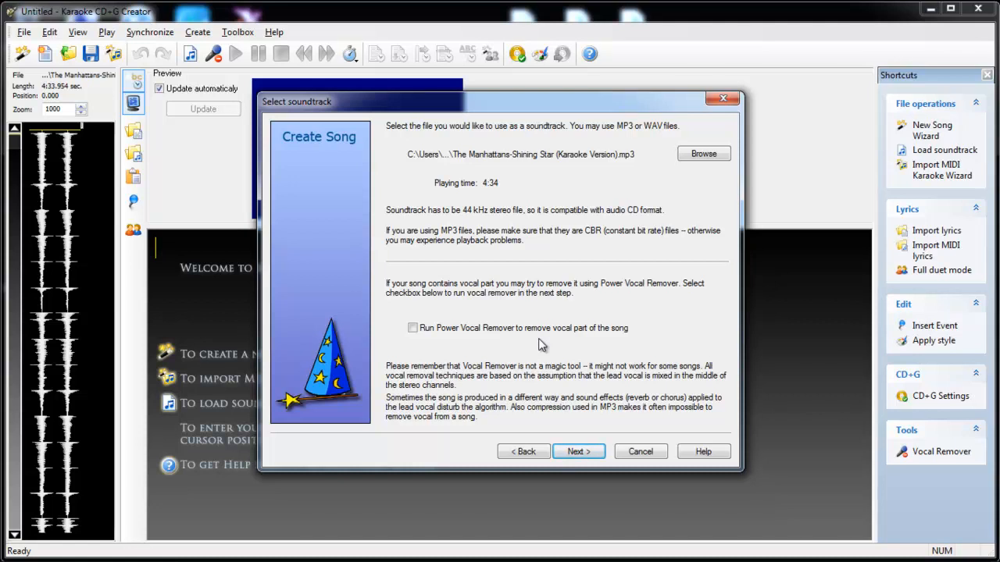
left_click(576, 453)
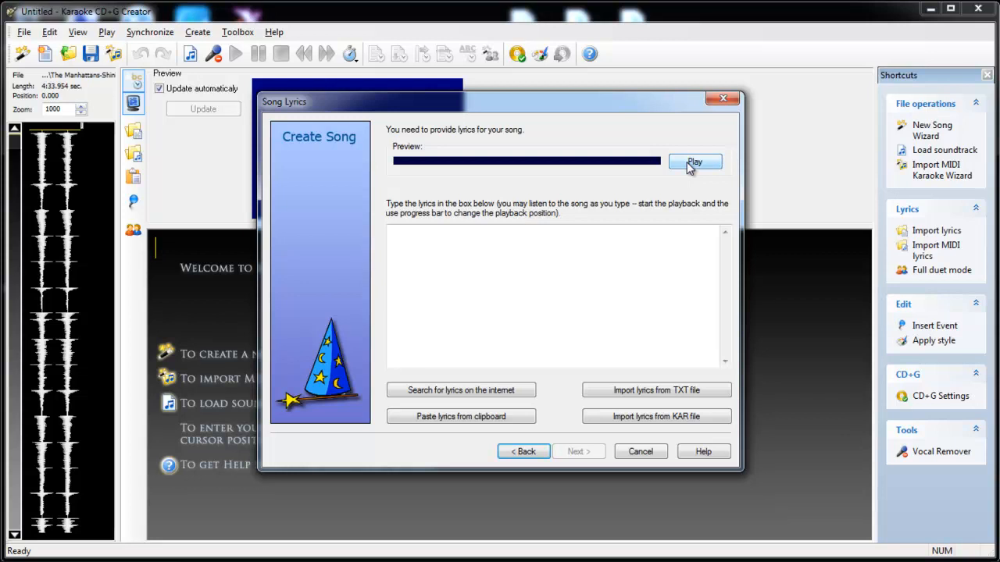
- Play a short preview of the soundtrack and lower the system volume
left_click(691, 164)
left_click(691, 162)
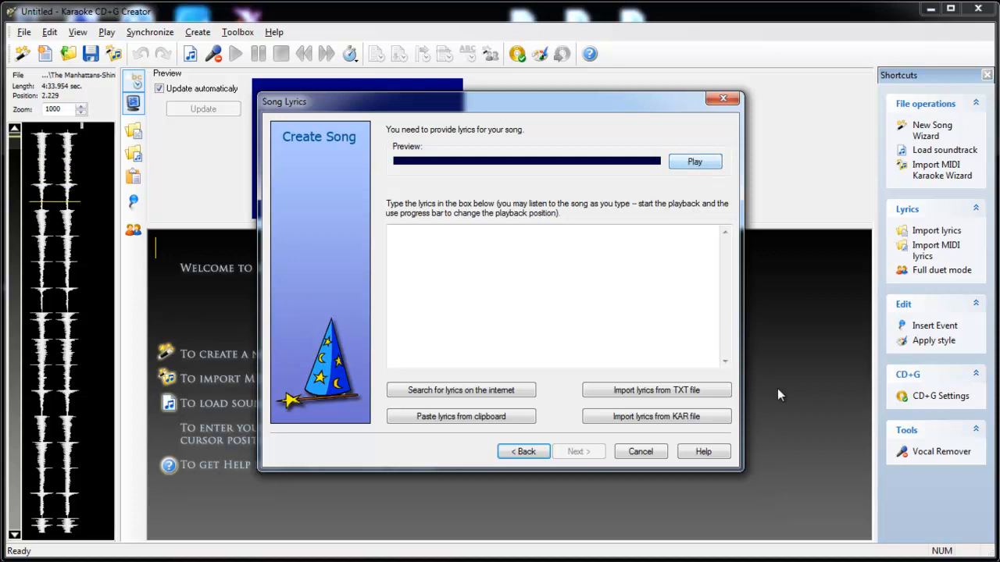
mouse_move(871, 561)
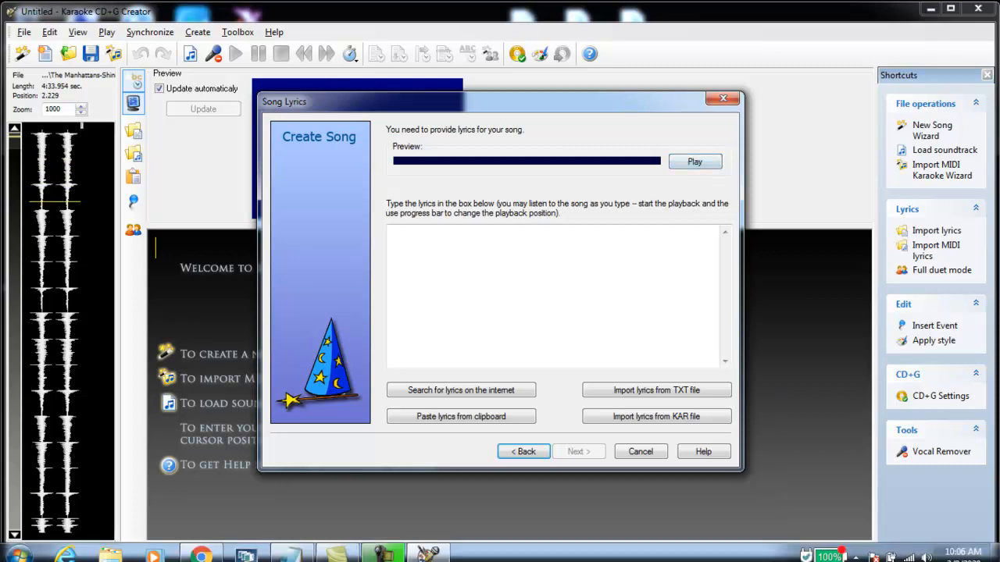
left_click(927, 549)
left_click_drag(922, 376, 918, 402)
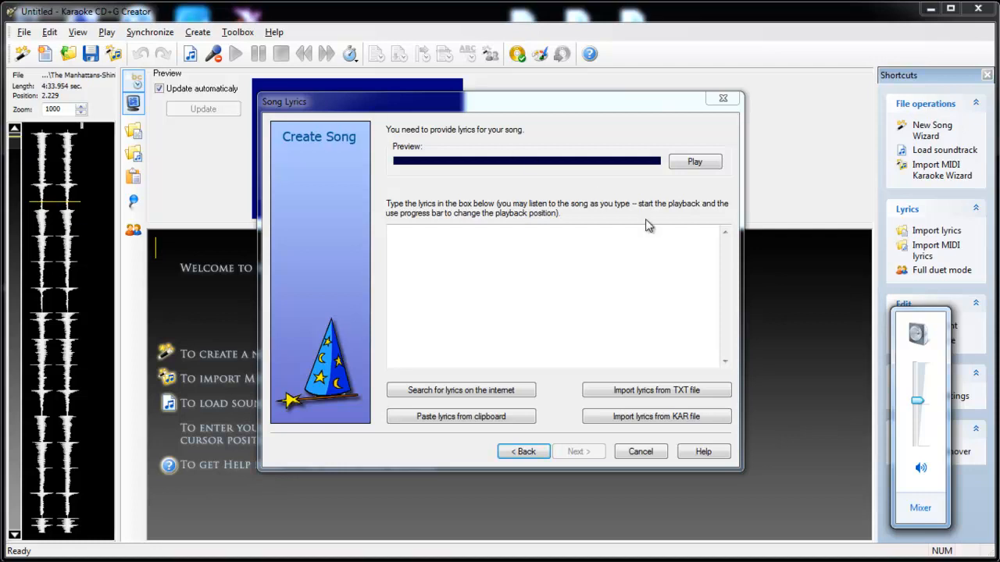
- Import the song lyrics from the Shining Star text file on the Desktop and continue to lyrics synchronization
left_click(671, 393)
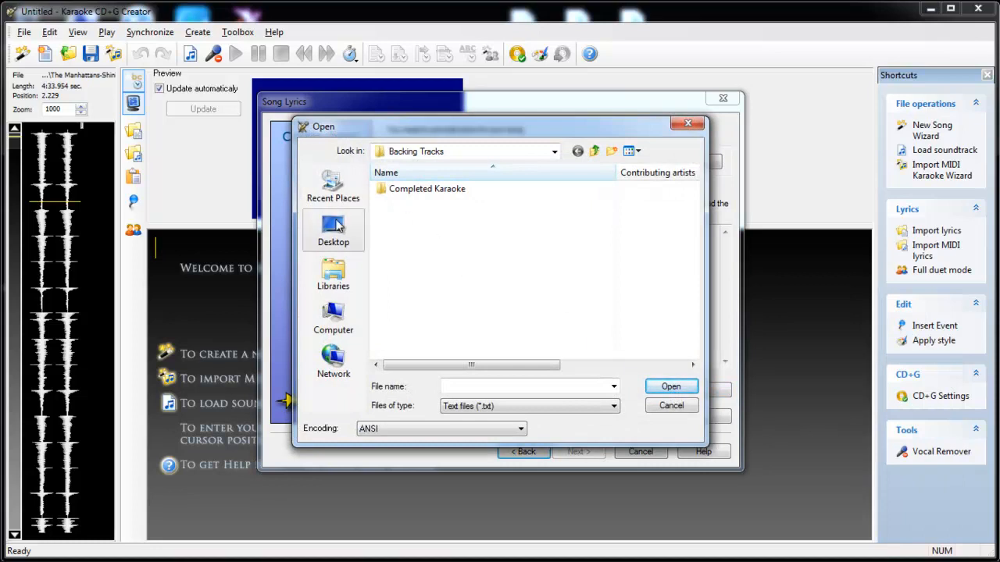
left_click(337, 225)
left_click_drag(693, 189, 700, 307)
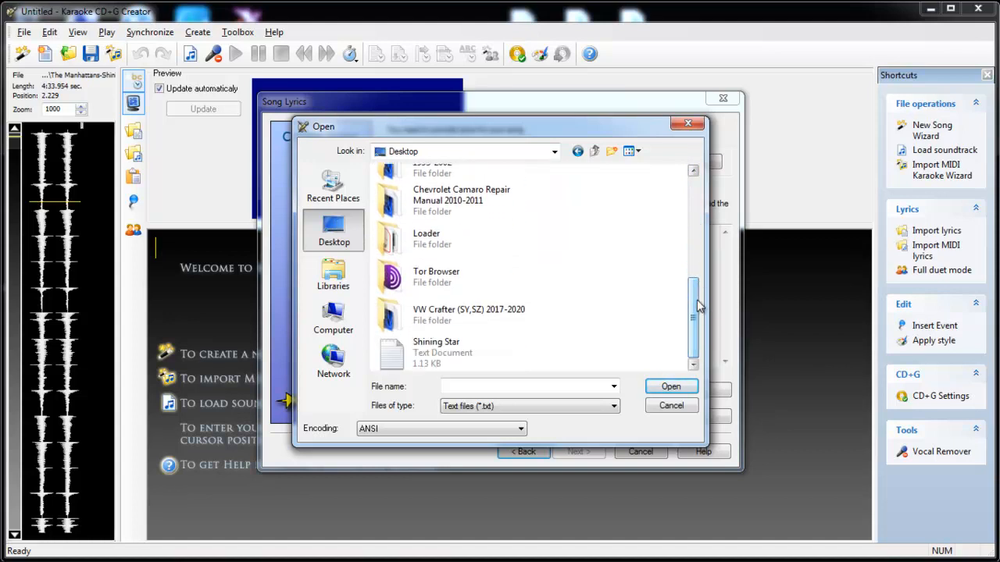
double_click(436, 348)
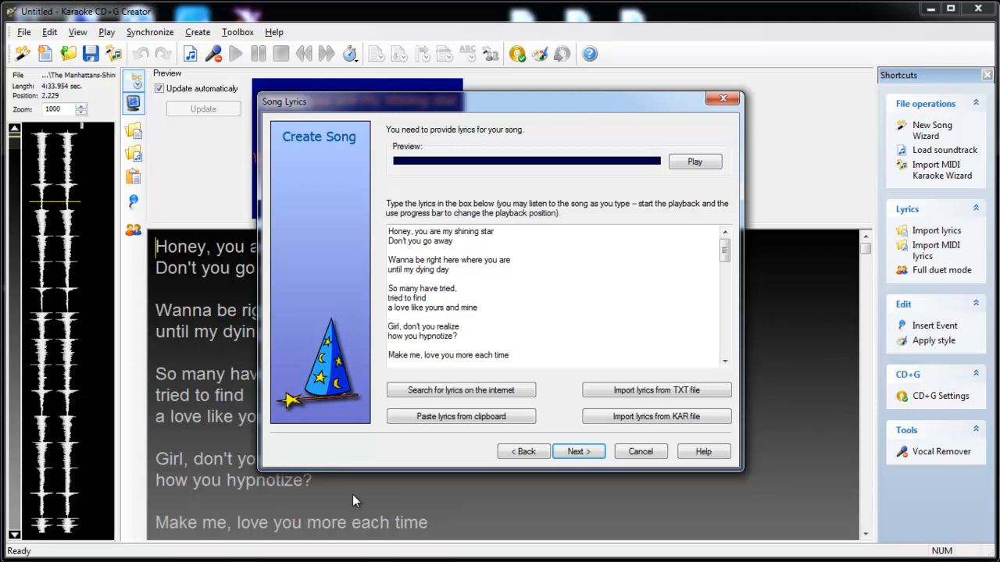
left_click(414, 422)
left_click_drag(468, 102, 654, 93)
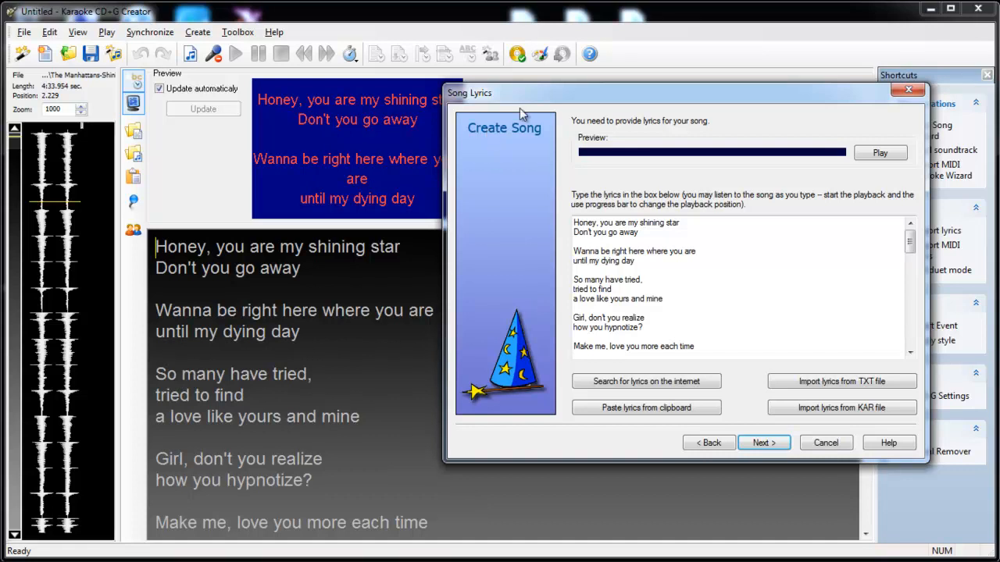
left_click_drag(563, 94, 390, 88)
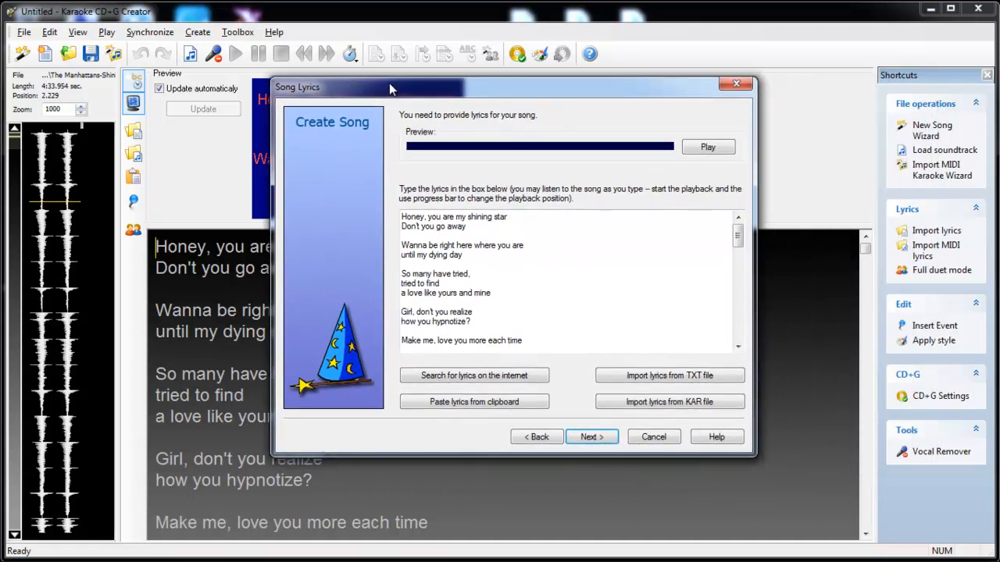
left_click(593, 439)
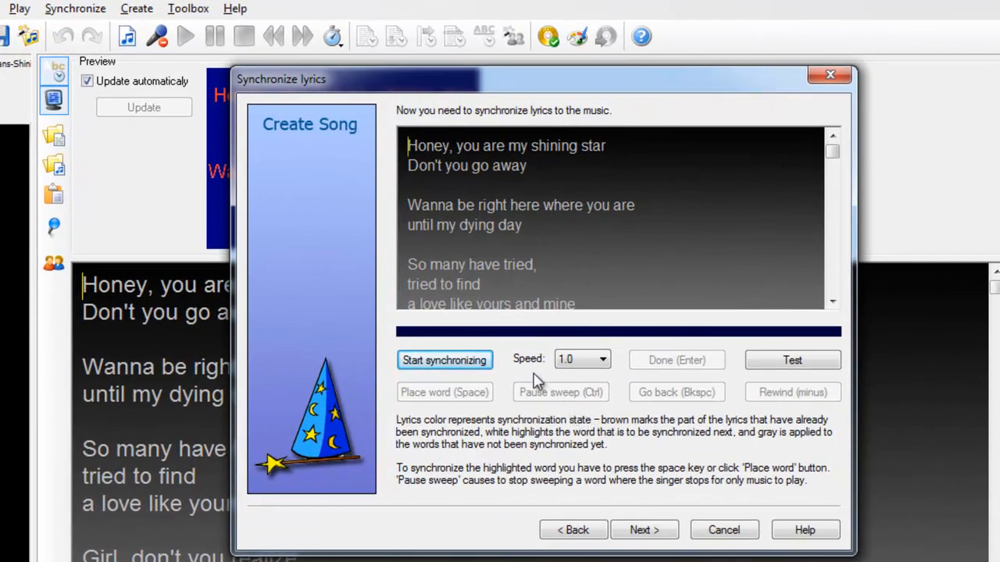
- Synchronize all the lyrics to the music word by word at speed 1.0, from the opening "Honey" through the final "away"
left_click(603, 361)
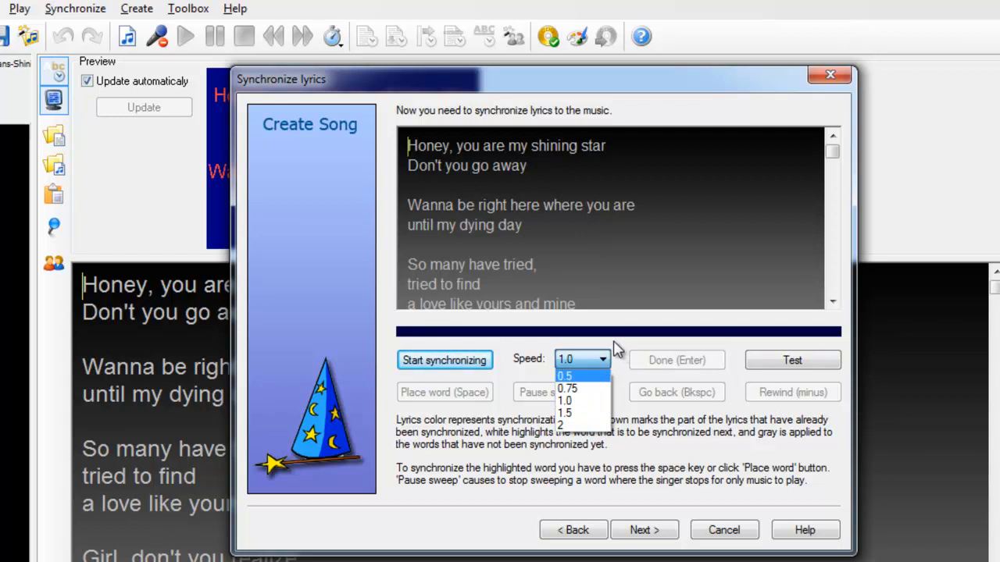
left_click(780, 364)
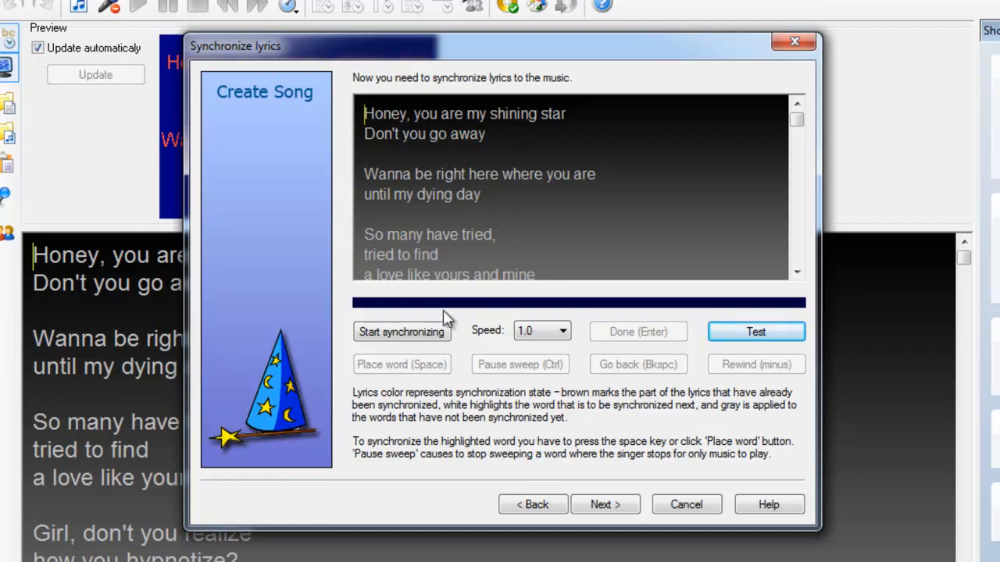
left_click(435, 335)
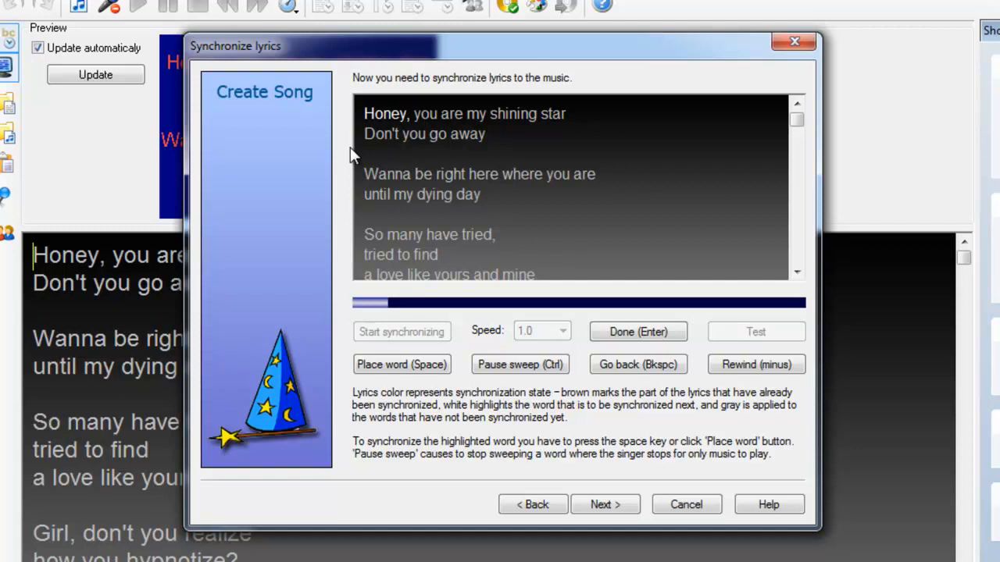
key("space")
key("space")
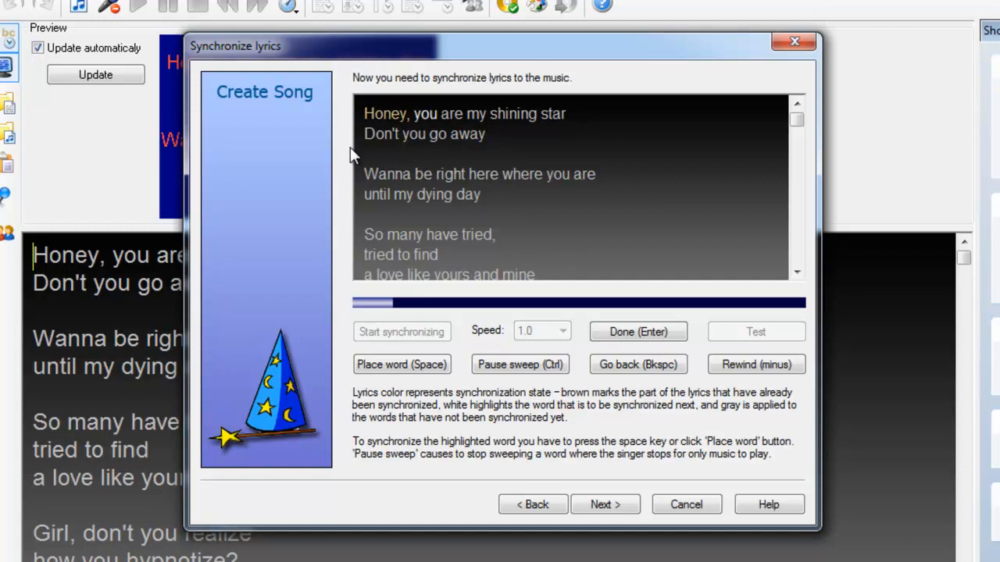
key("space")
key("space")
key("space")
key("space")
key("space")
key("space")
key("space")
key("space")
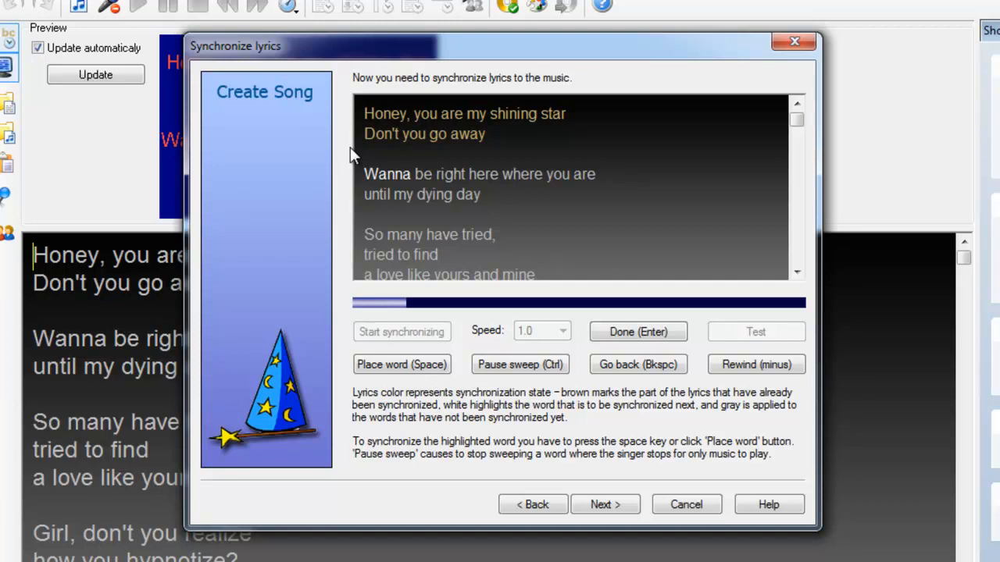
key("space")
key("space")
key("space")
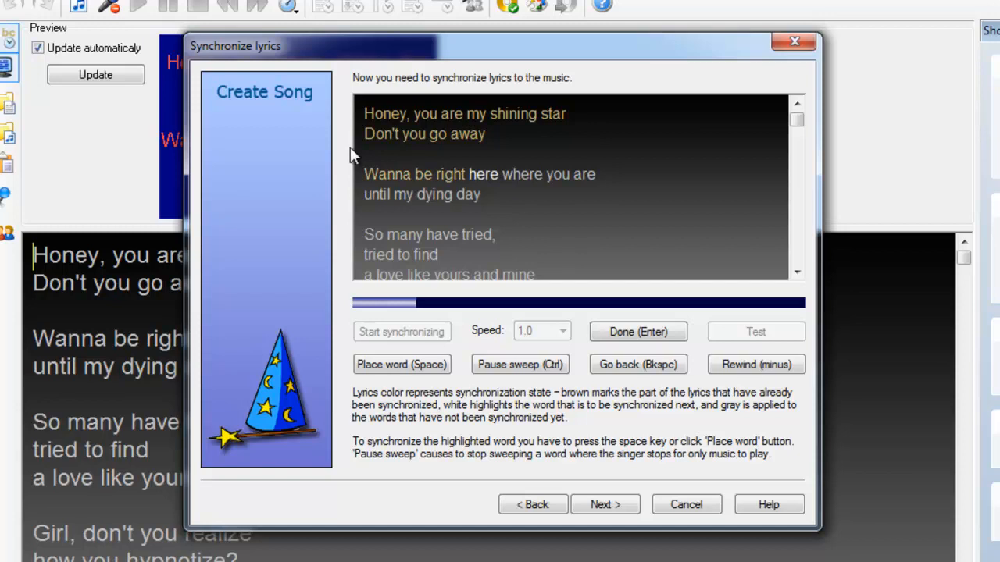
key("space")
key("space")
key("space")
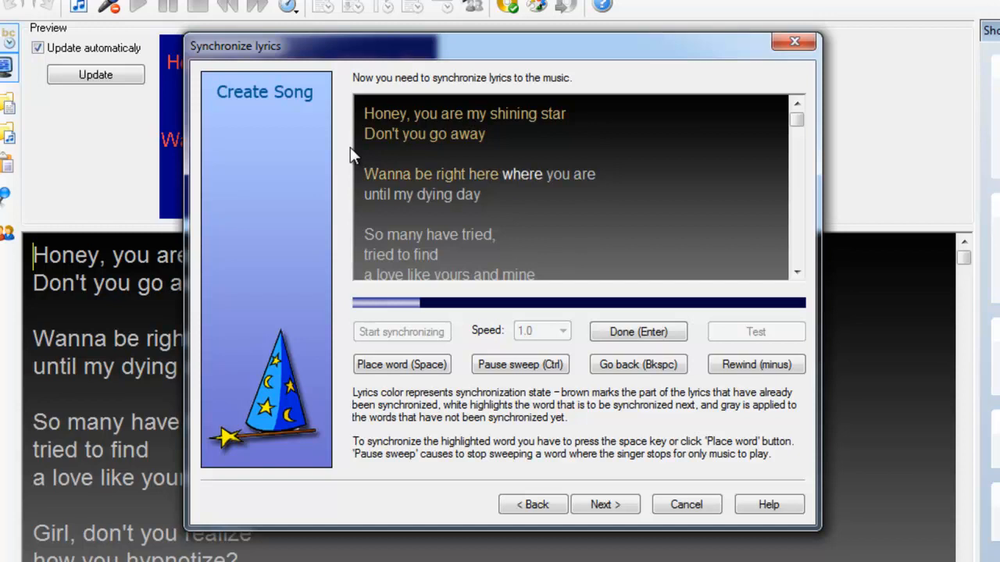
key("space")
key("space")
key("space")
key("space")
key("space")
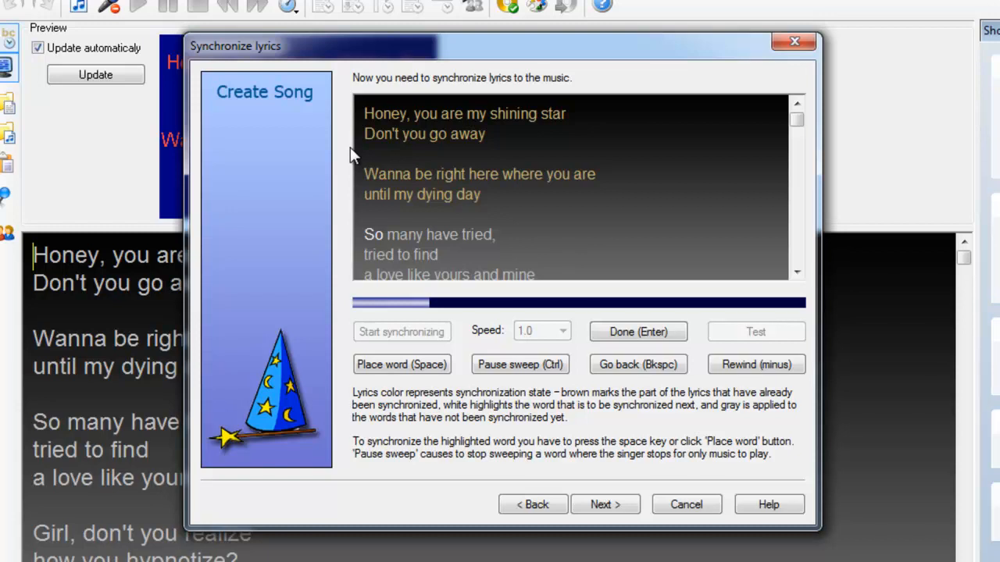
key("space")
key("space")
key("space")
key("space")
key("space")
key("space")
key("space")
key("space")
key("space")
key("space")
key("space")
key("space")
key("space")
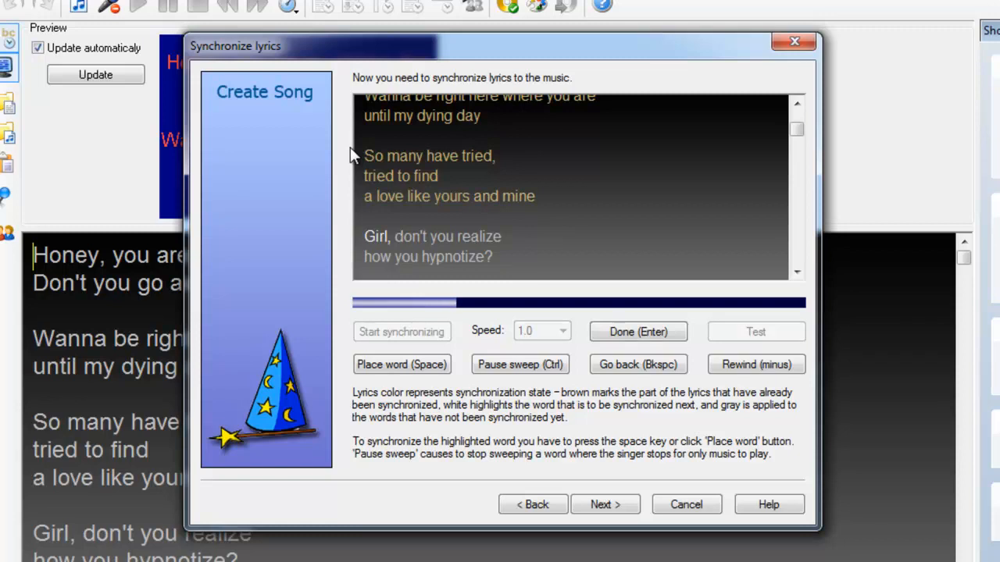
key("space")
key("space")
key("space")
key("space")
key("space")
key("space")
key("space")
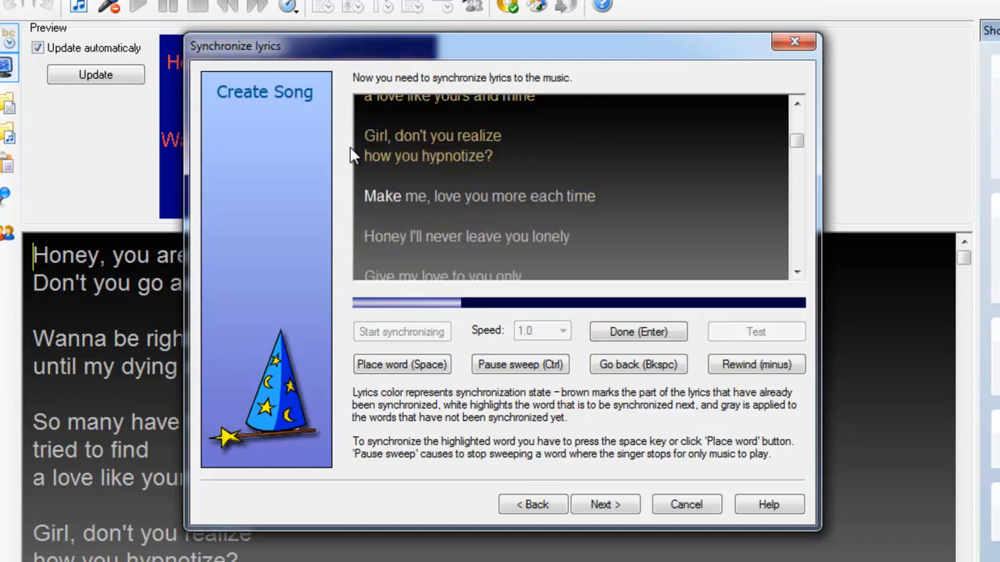
key("space")
key("space")
key("space")
key("space")
key("space")
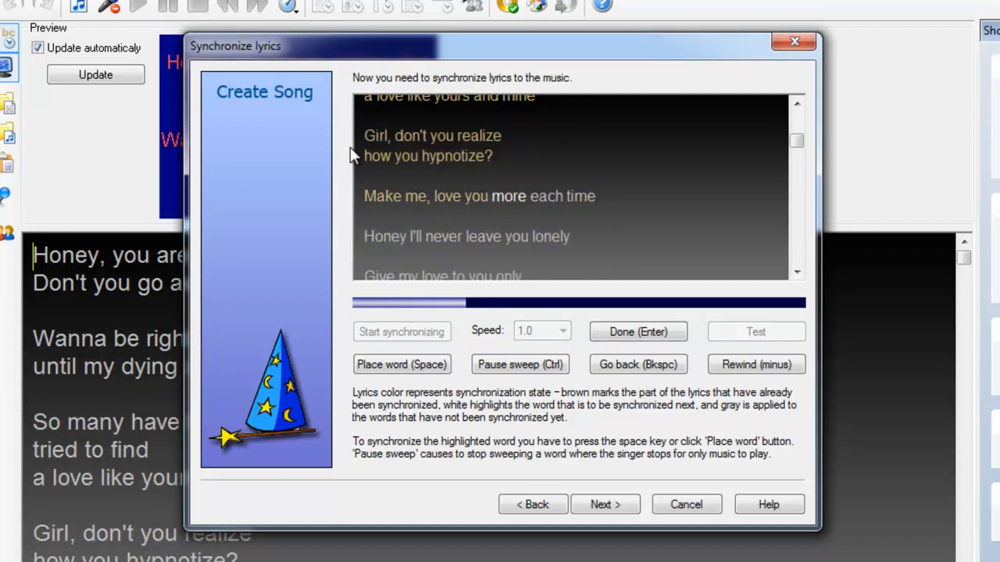
key("space")
key("space")
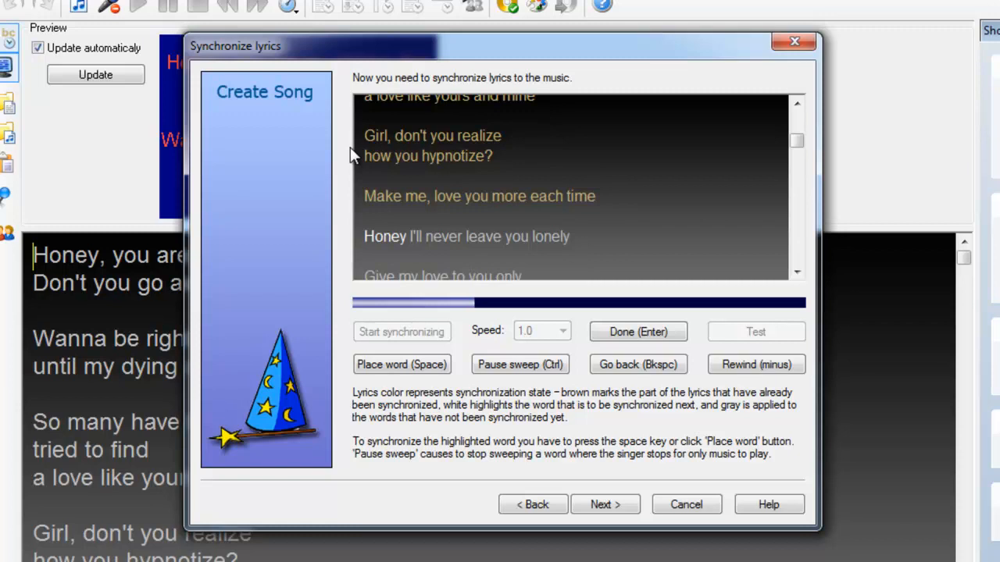
key("space")
key("space")
key("space")
key("space")
key("space")
key("space")
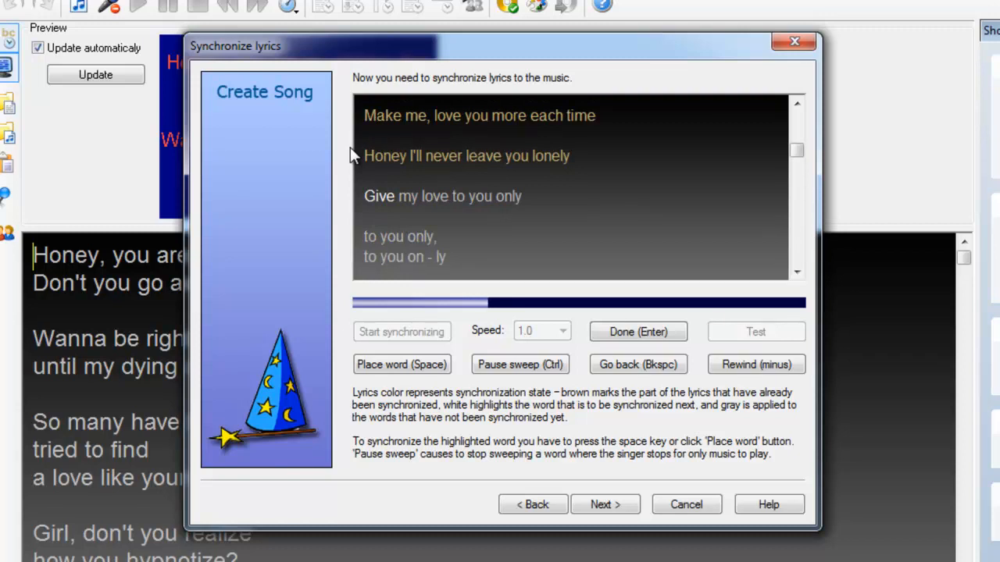
key("space")
key("space")
key("space")
key("space")
key("space")
key("space")
key("space")
key("space")
key("space")
key("space")
key("space")
key("space")
key("space")
key("space")
key("space")
key("space")
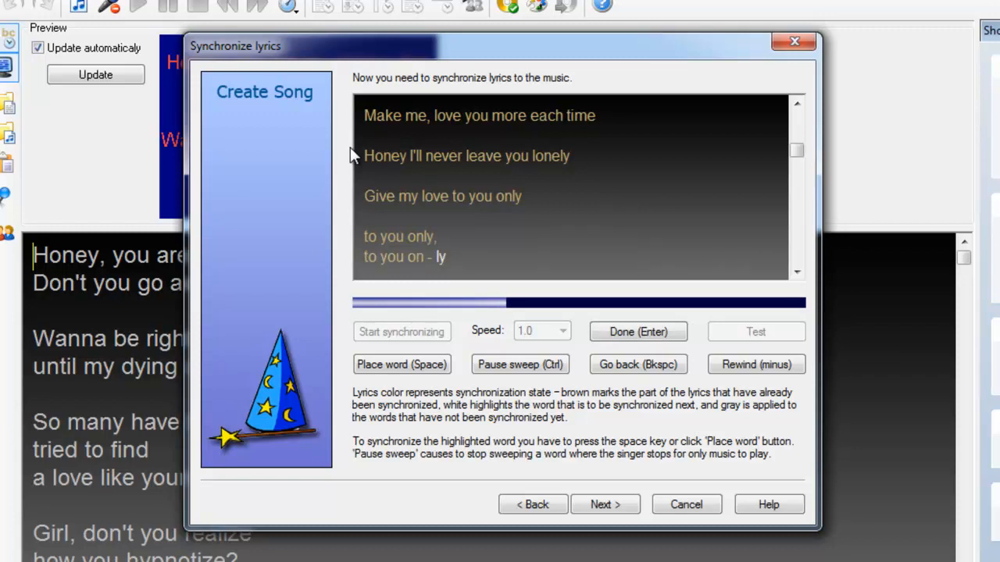
key("space")
key("space")
key("space")
key("space")
key("space")
key("space")
key("space")
key("space")
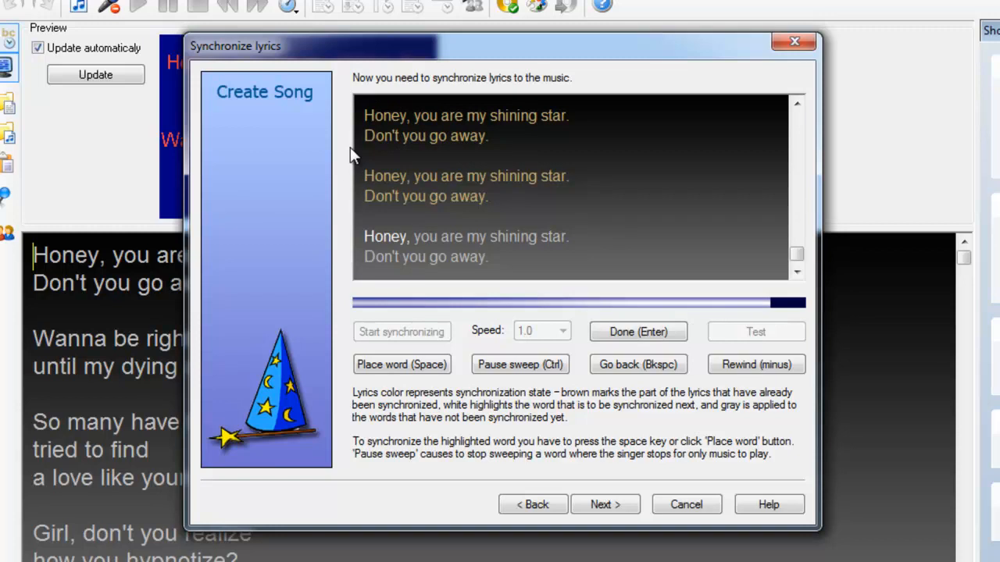
key("space")
key("space")
key("space")
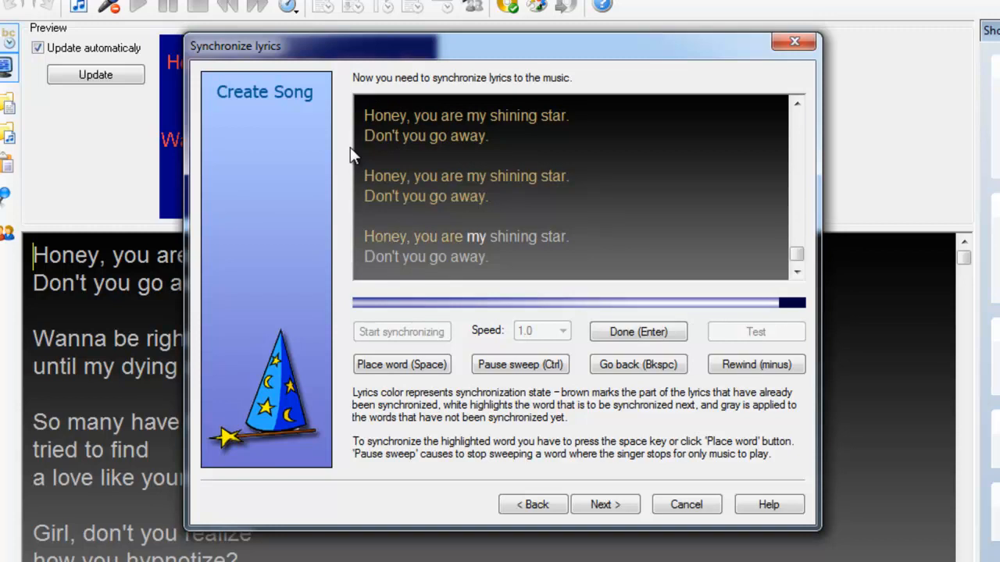
key("space")
key("space")
key("space")
key("space")
key("space")
key("space")
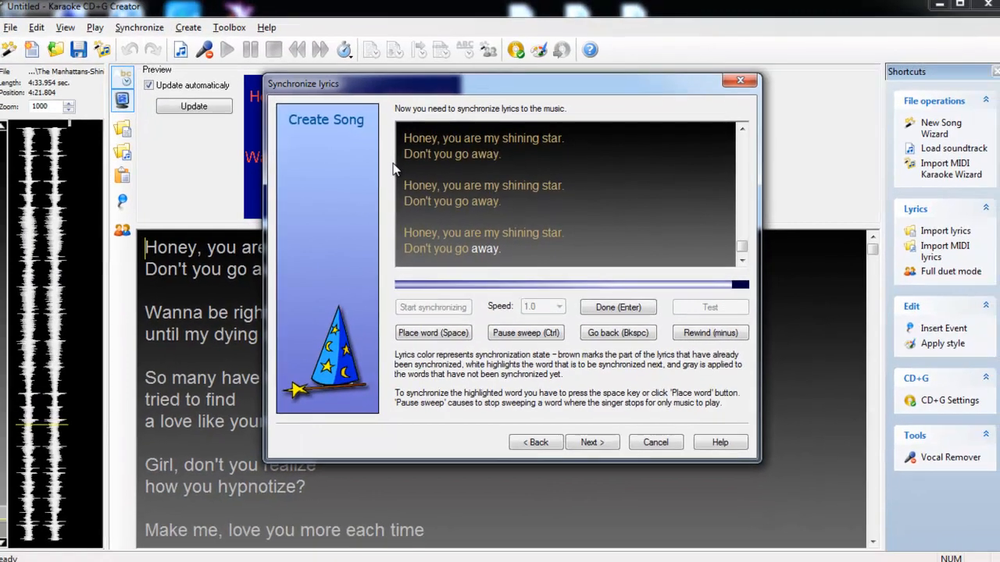
key("space")
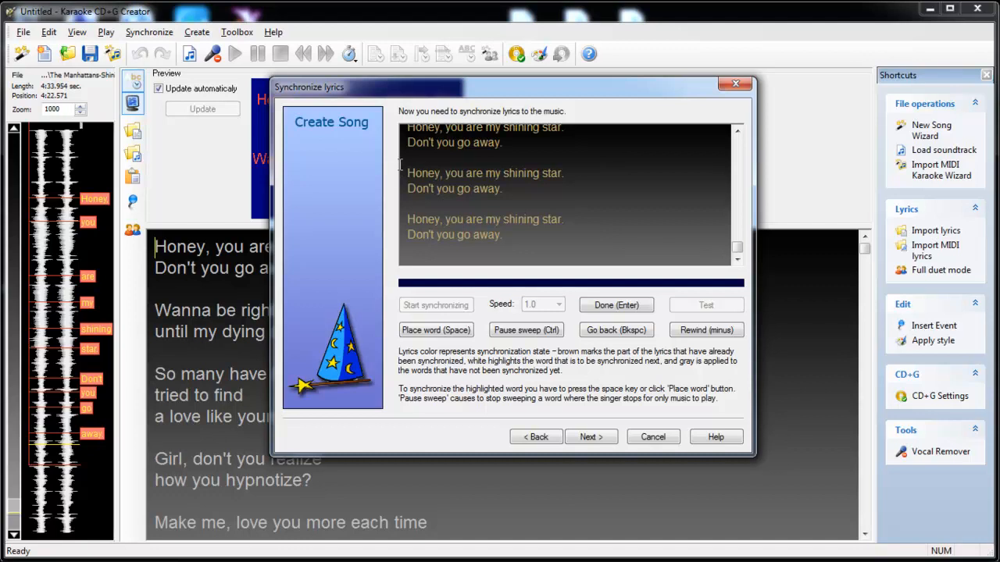
- Finish the lyrics synchronization, choose to create a CD+G file, and save the song as Untitled on the Desktop
left_click(590, 439)
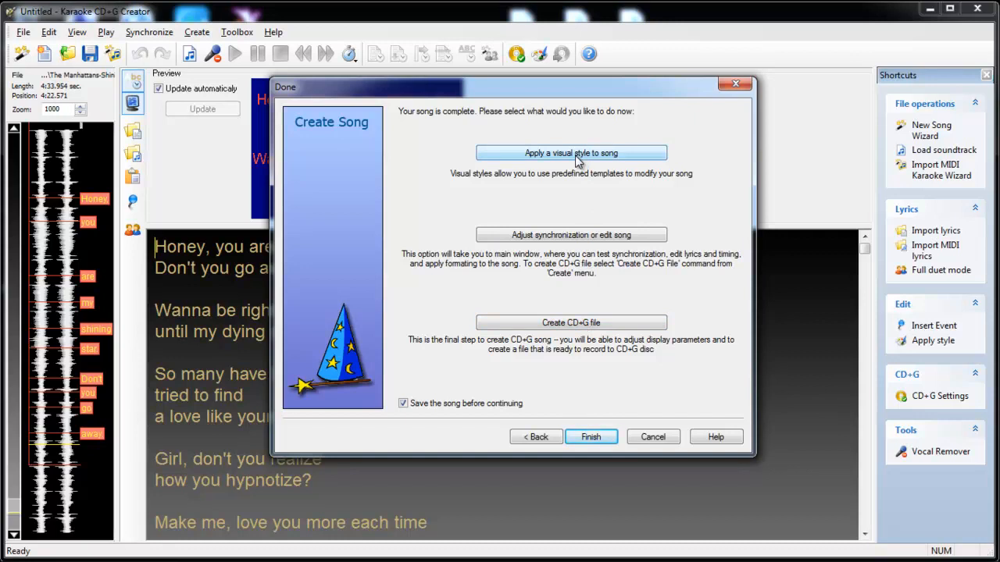
left_click(562, 326)
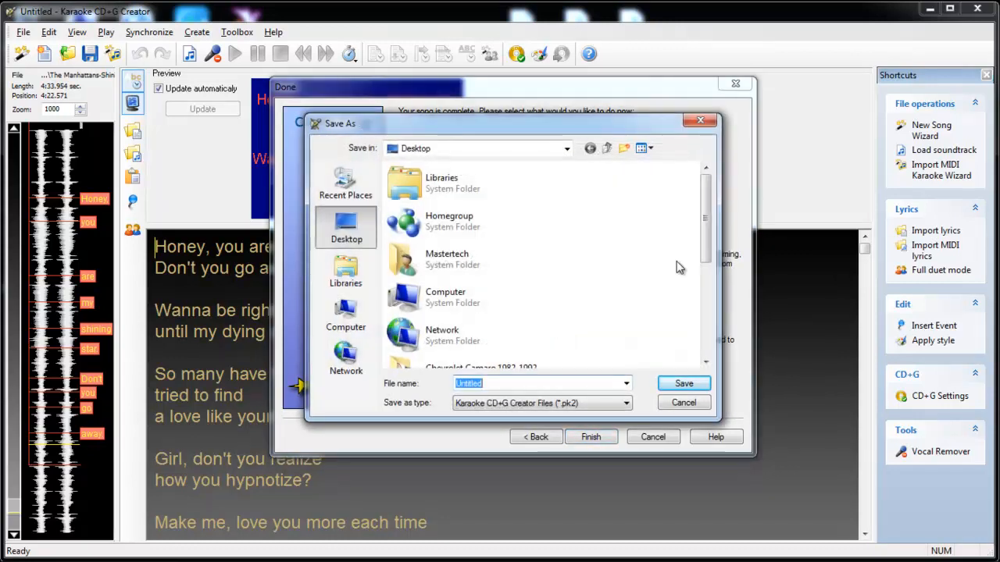
left_click_drag(711, 223, 709, 282)
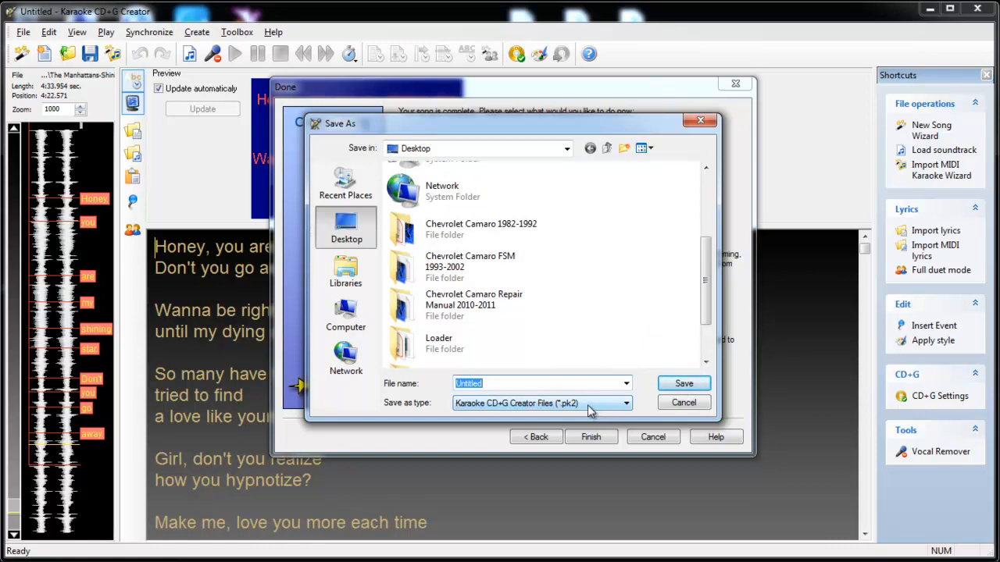
left_click(665, 385)
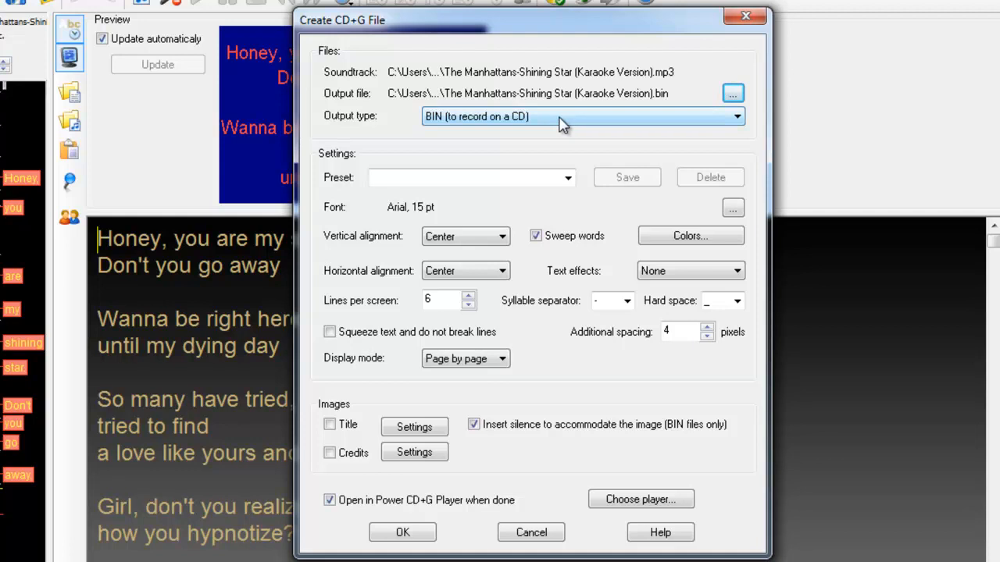
- Set the output type to CDG (to use in a software player), with 4 lines per screen and Page by page display mode
left_click(737, 118)
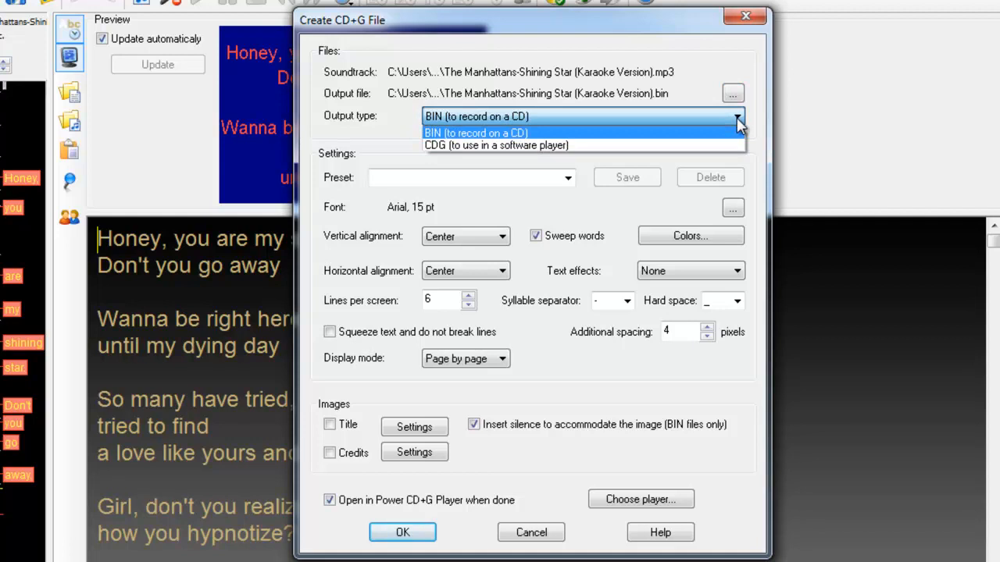
left_click(616, 146)
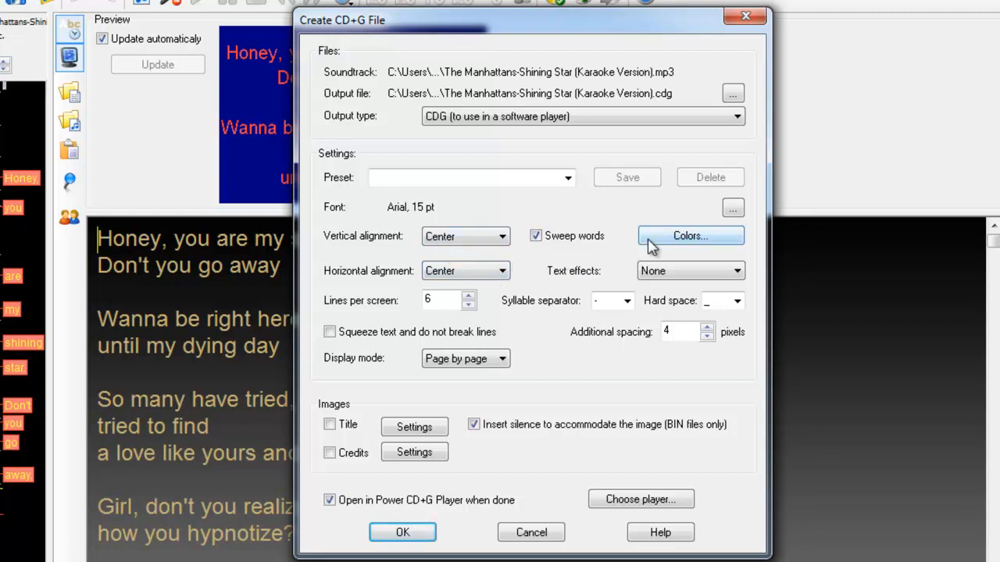
left_click(470, 306)
left_click(470, 306)
left_click(504, 361)
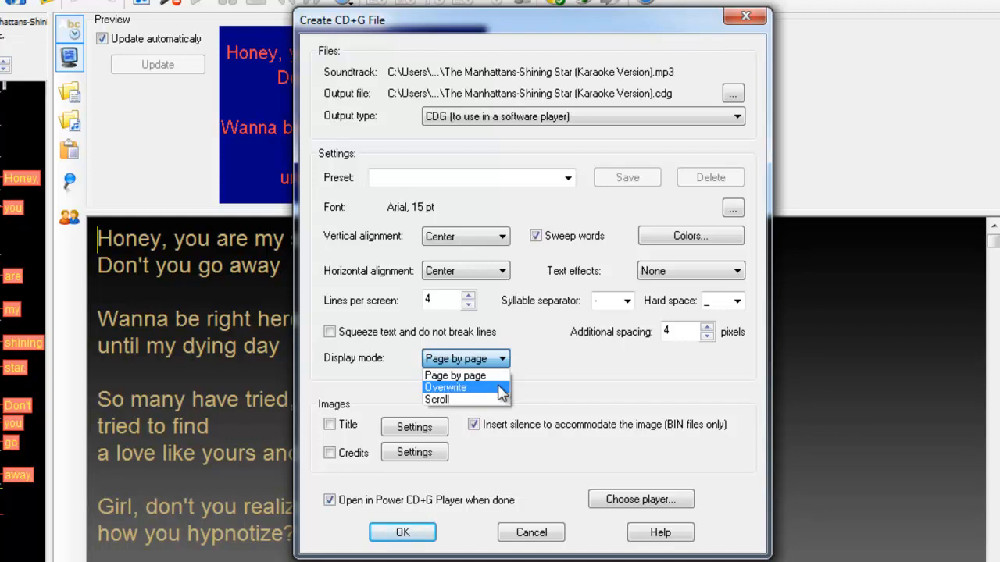
left_click(485, 377)
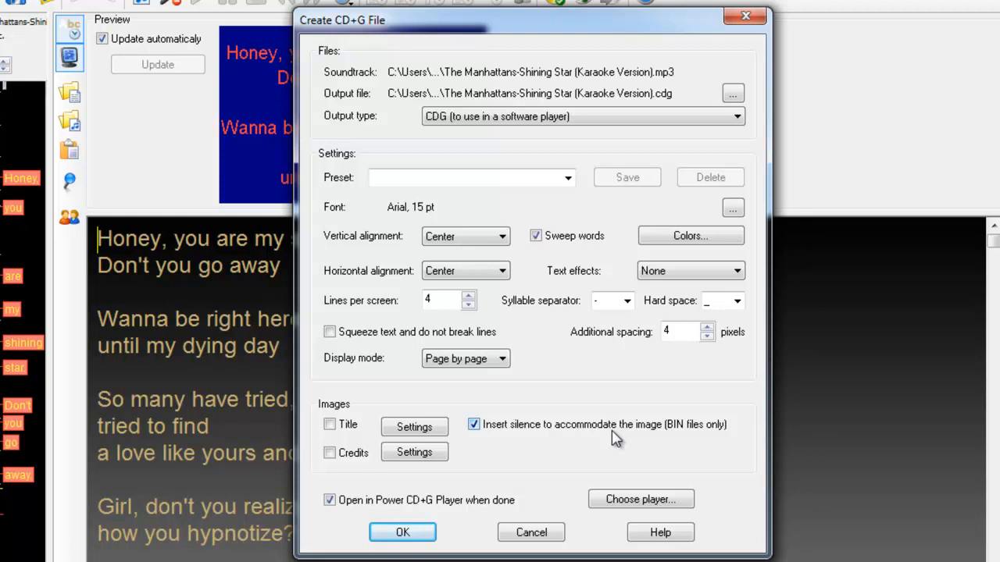
- Disable the inserted silence and enable the title and credits images, checking the title image settings without changing them
left_click(474, 426)
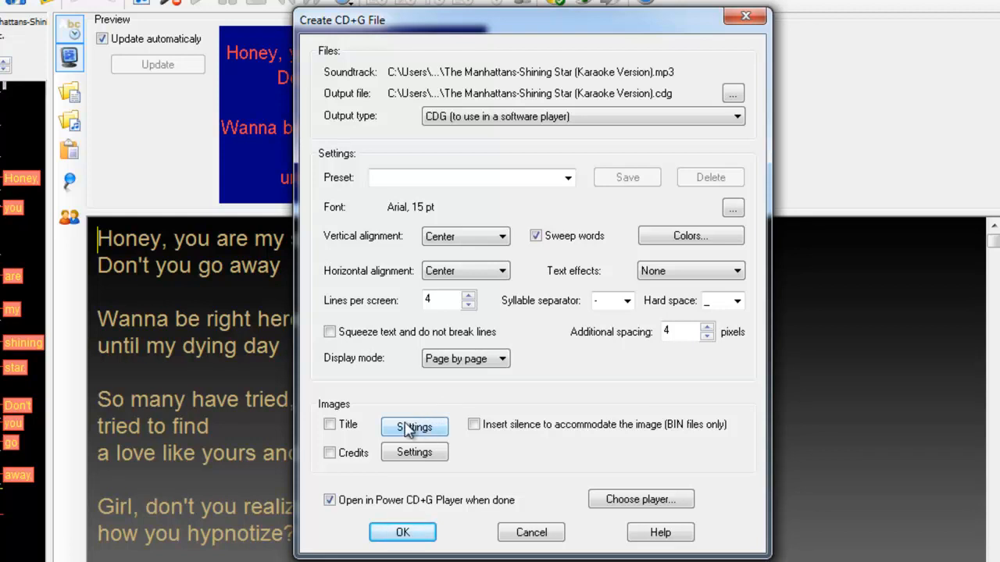
left_click(331, 426)
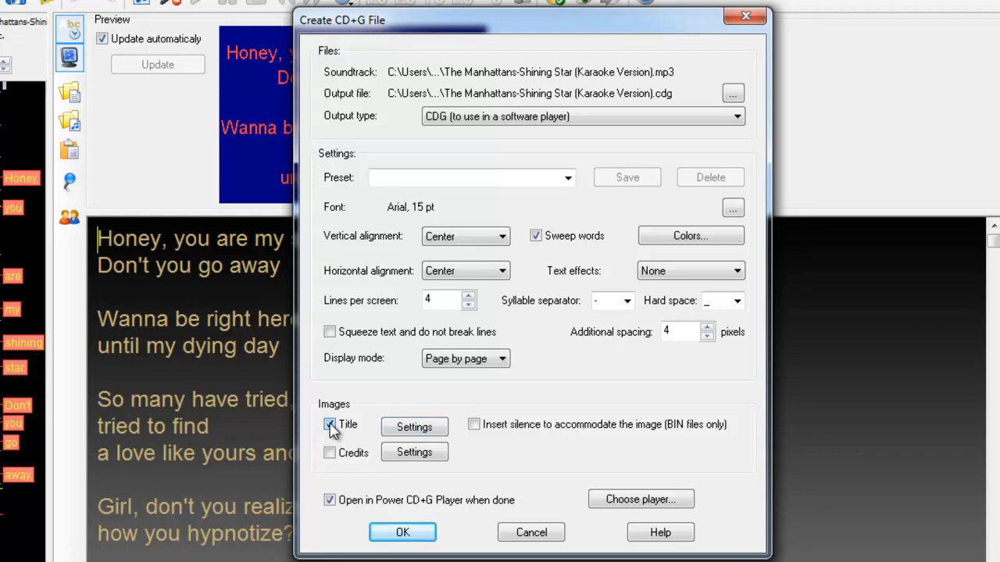
left_click(330, 454)
left_click(410, 429)
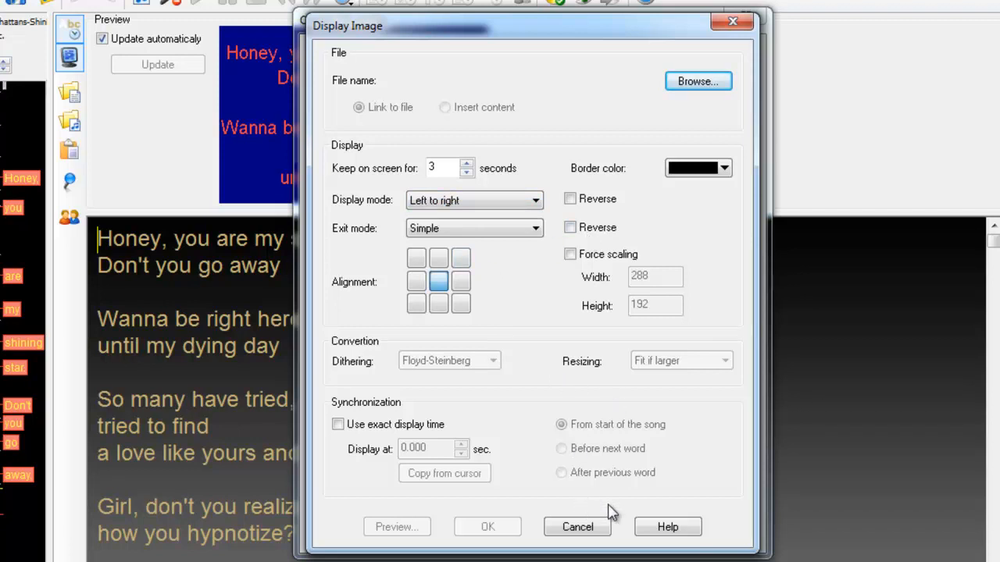
left_click(726, 32)
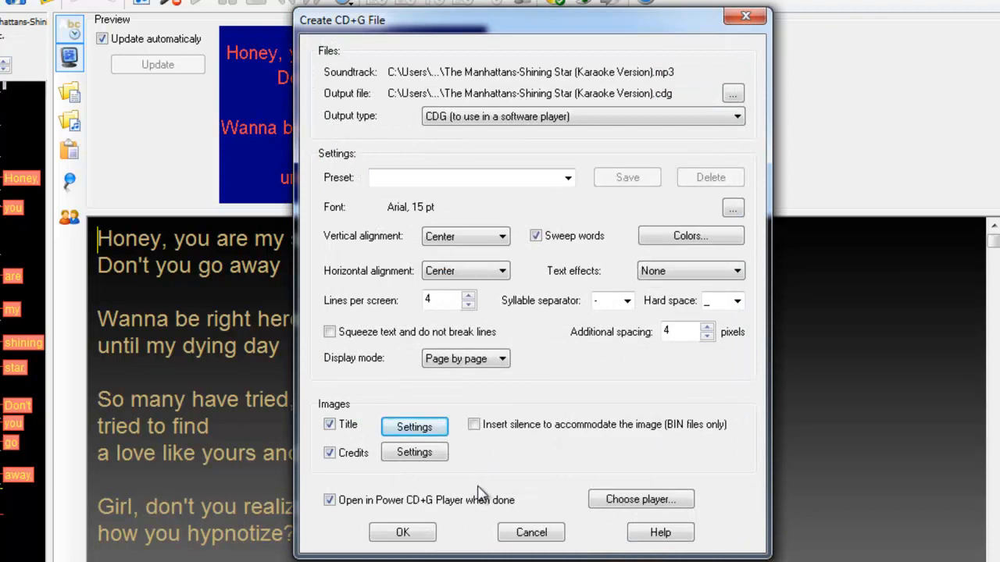
- Create the CD+G file, preview it in Power CD+G Player, and close the player
left_click(410, 532)
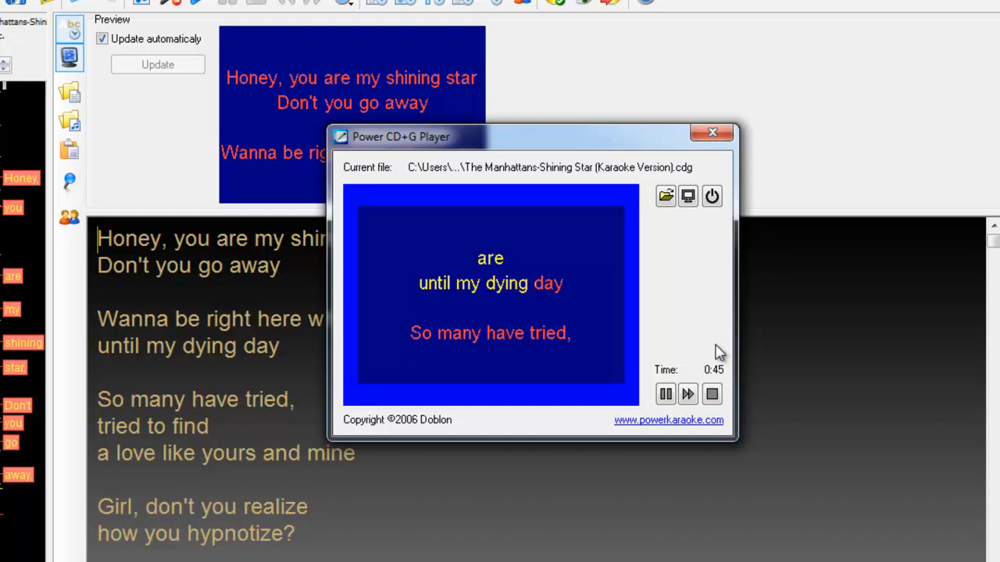
left_click(711, 396)
left_click(716, 136)
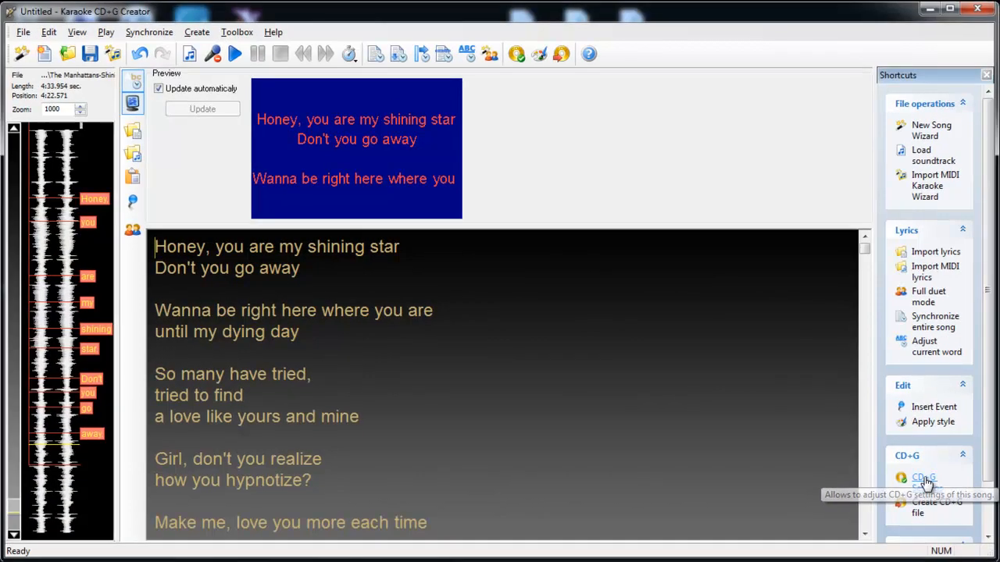
- Open the song's CD+G settings and review the display options for the title image
left_click(971, 498)
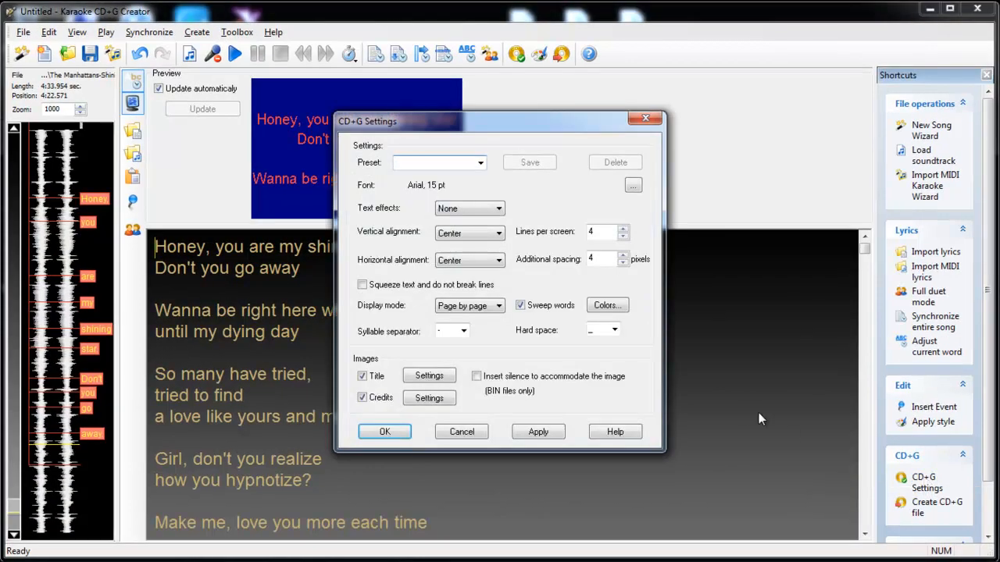
left_click(440, 378)
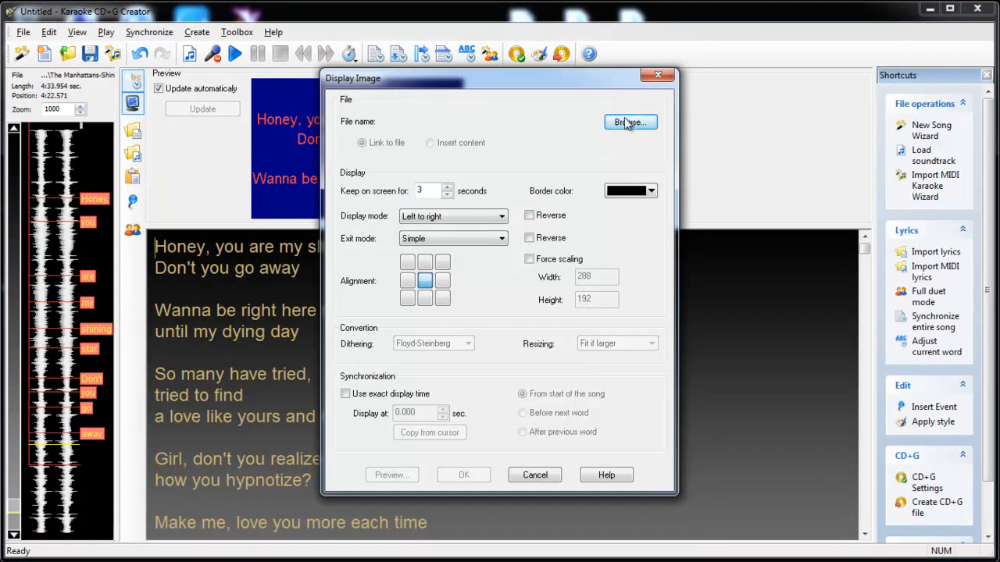
left_click(656, 78)
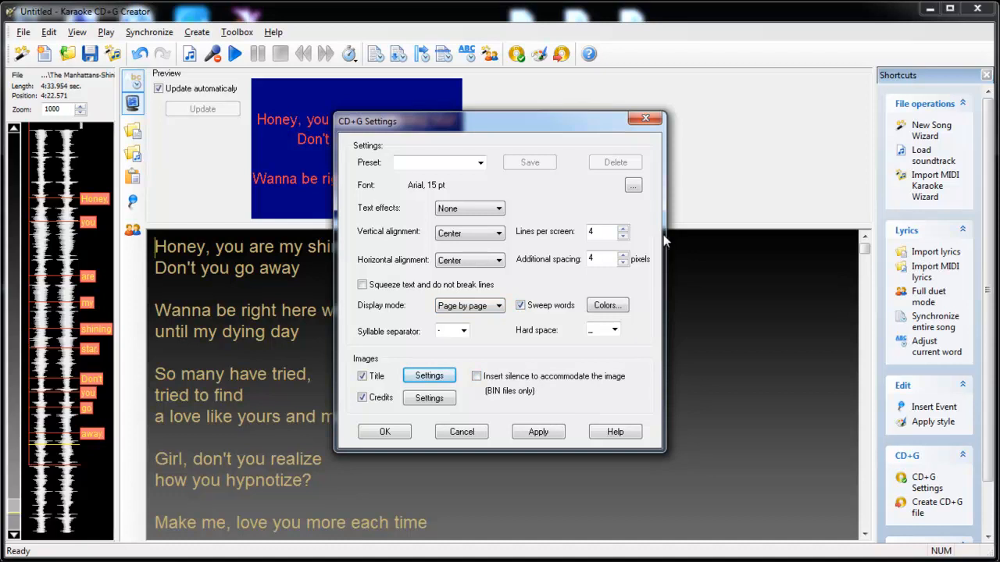
- Dismiss the CD+G settings and inspect the Elvis title style's field layout in the style editor without changing it
left_click(646, 120)
left_click(902, 425)
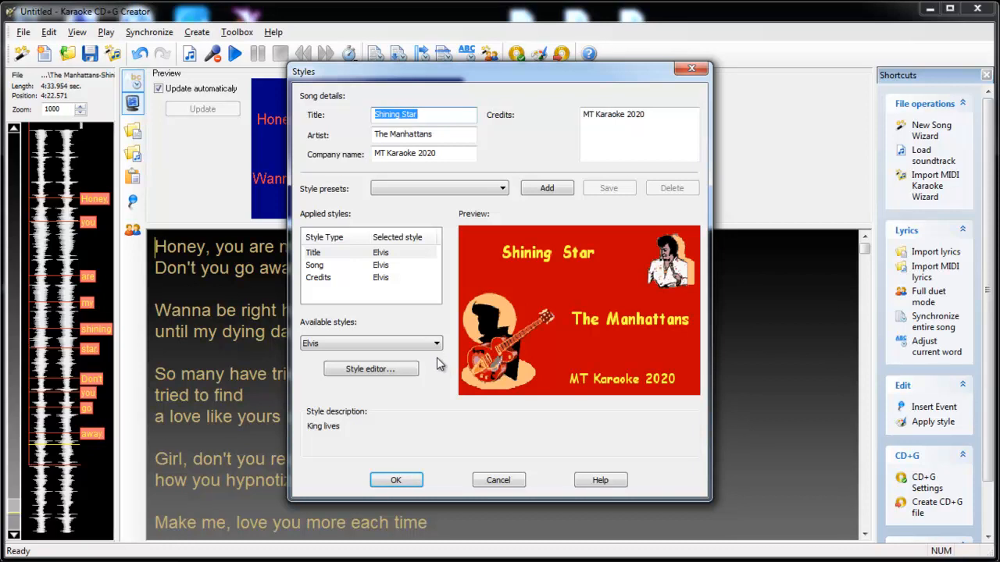
left_click(393, 373)
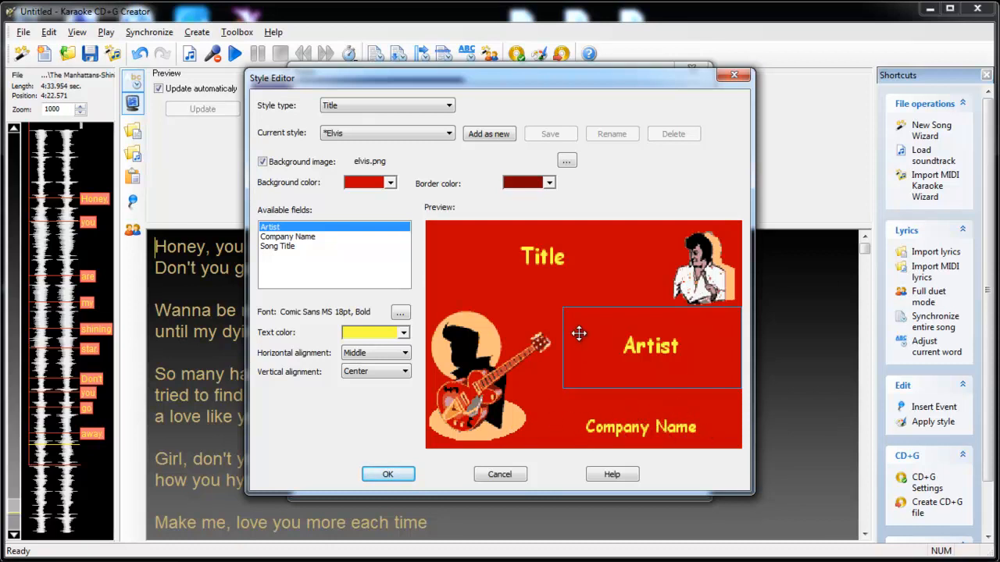
left_click(733, 76)
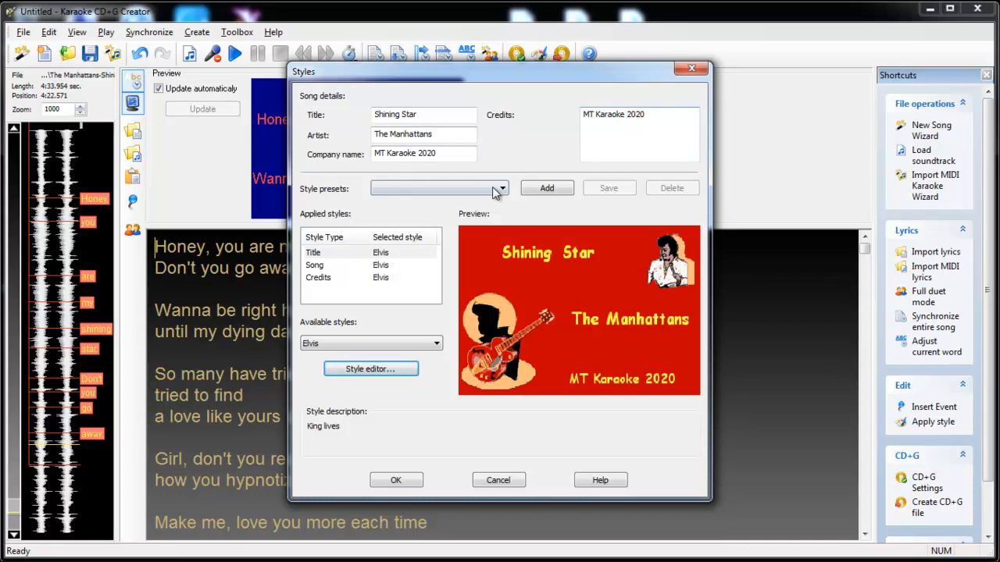
- Try the Balloons, Elvis and Rock styles for the title screen and compare their previews
left_click(435, 345)
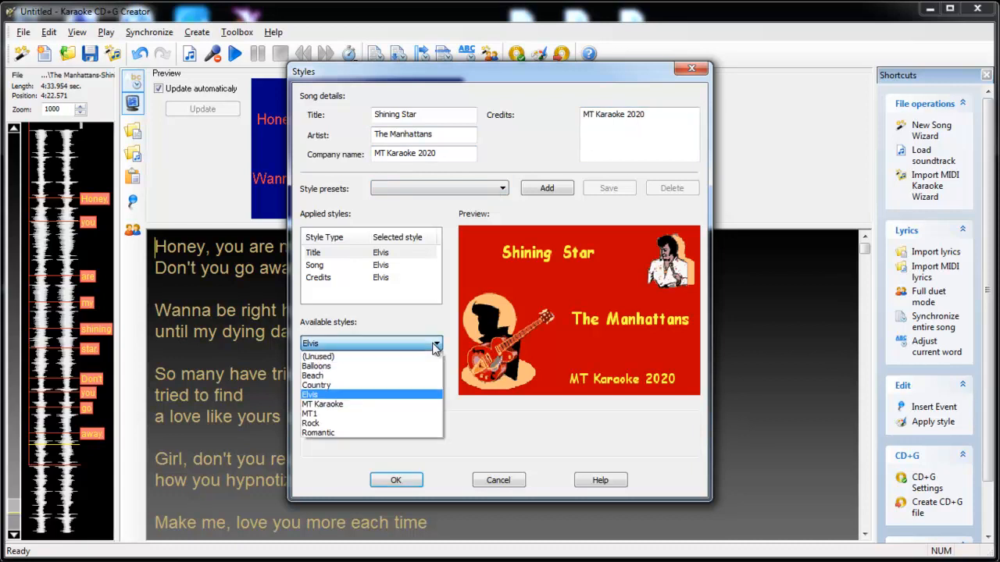
left_click(329, 367)
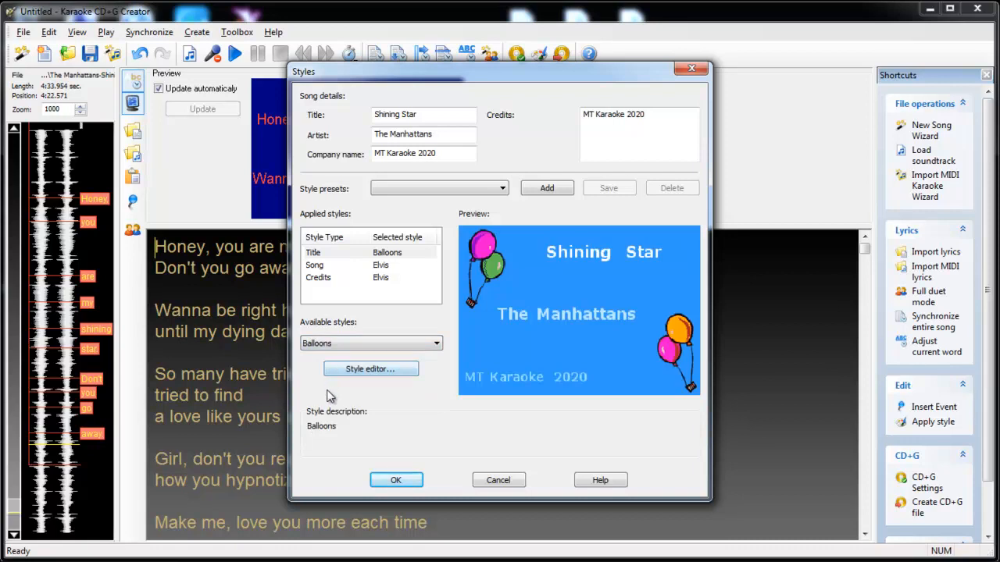
left_click(435, 344)
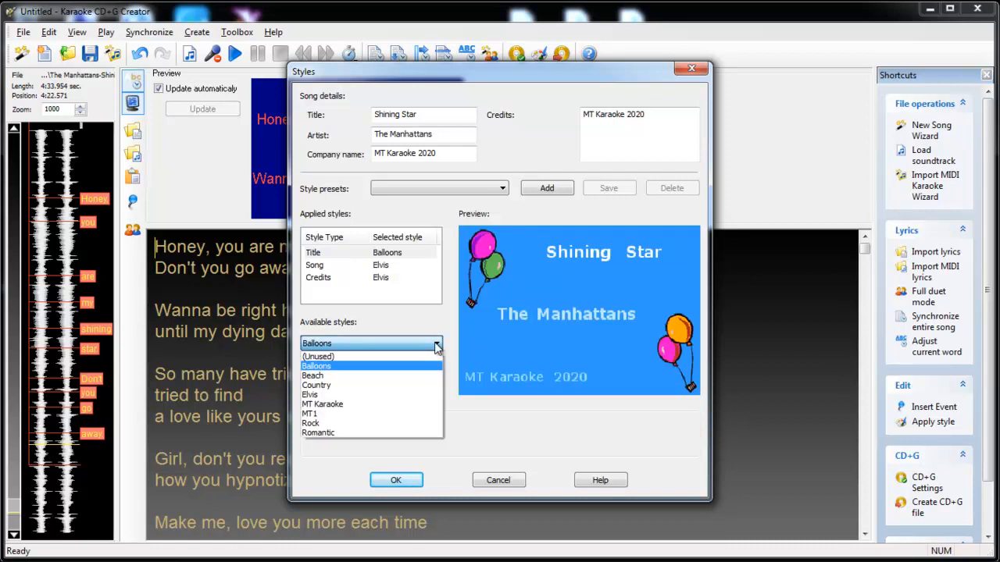
left_click(315, 396)
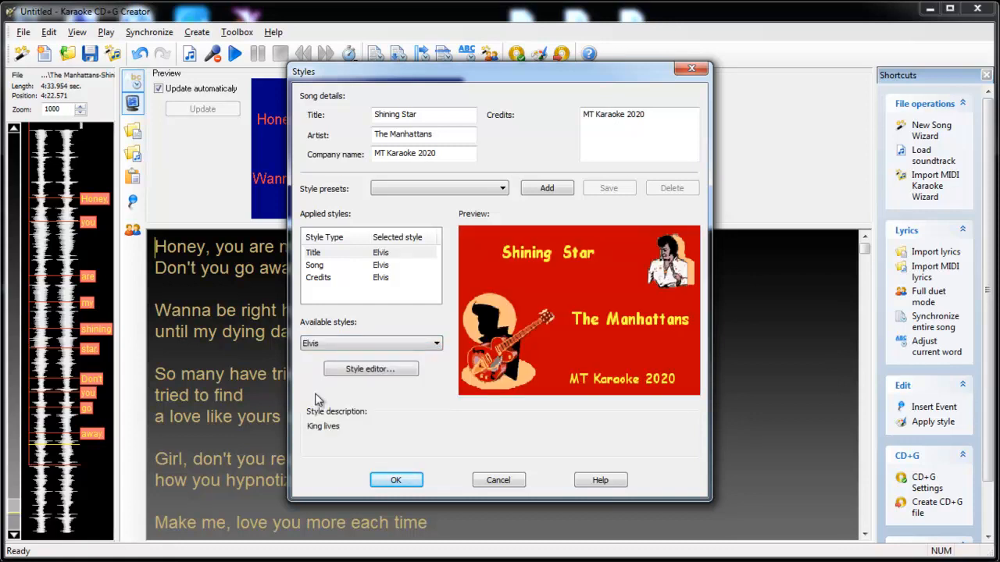
left_click(436, 344)
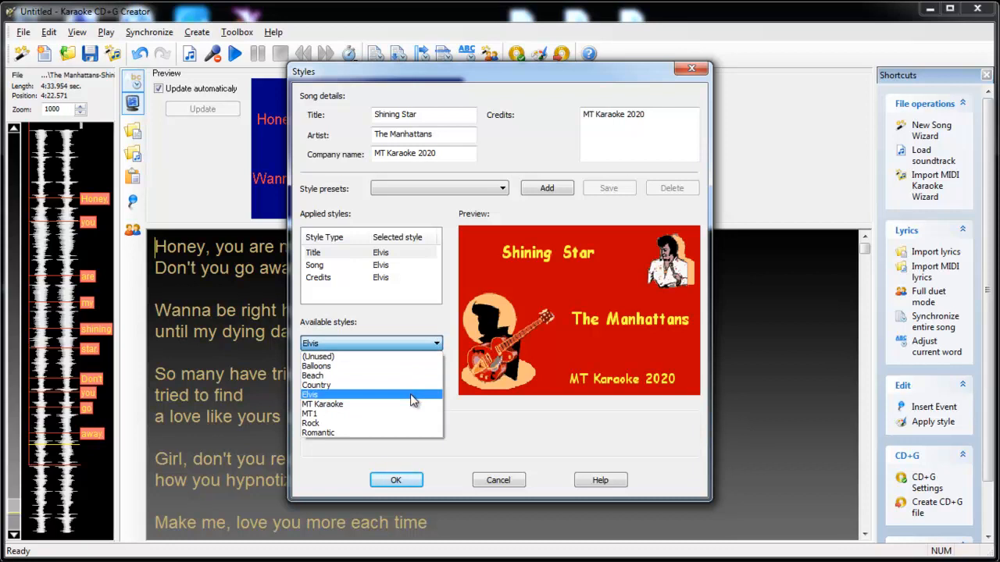
left_click(364, 425)
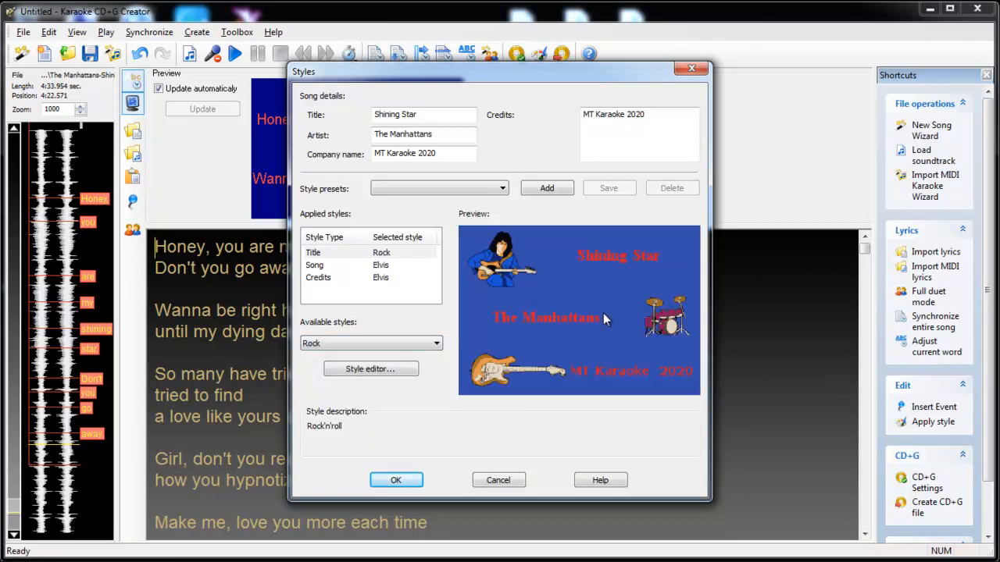
- Select the Elvis style for the title screen and apply the chosen styles to the song
left_click(437, 344)
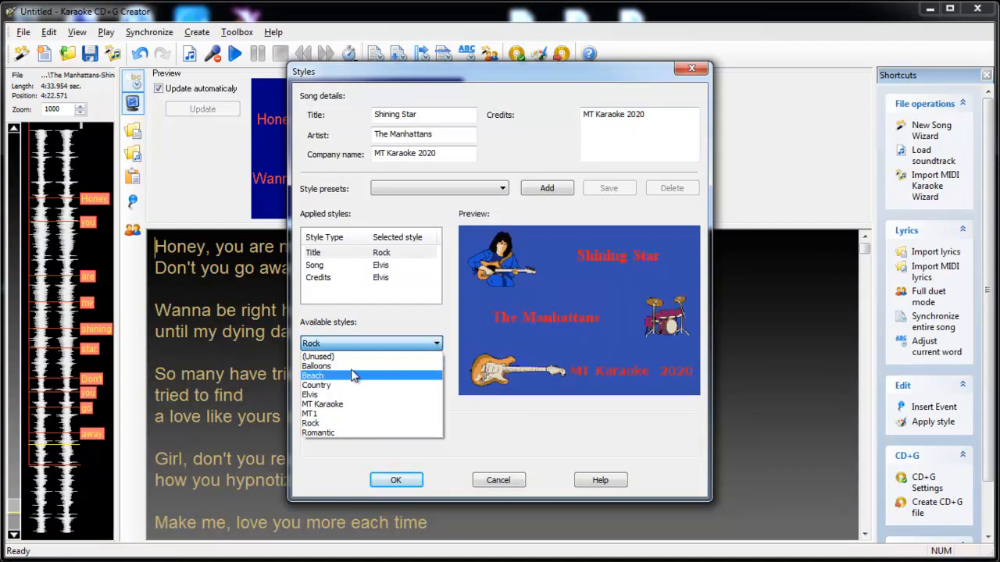
left_click(344, 394)
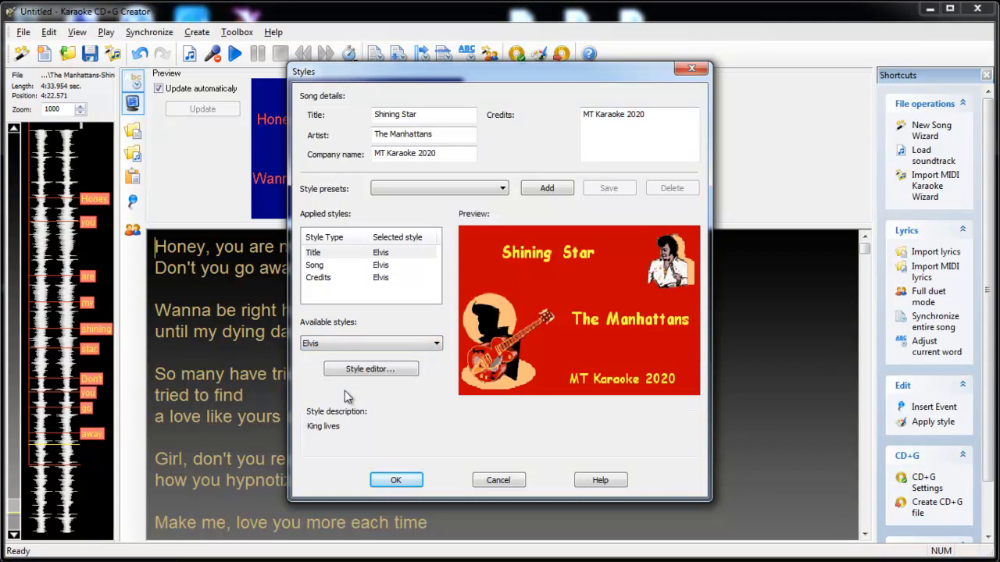
left_click(396, 481)
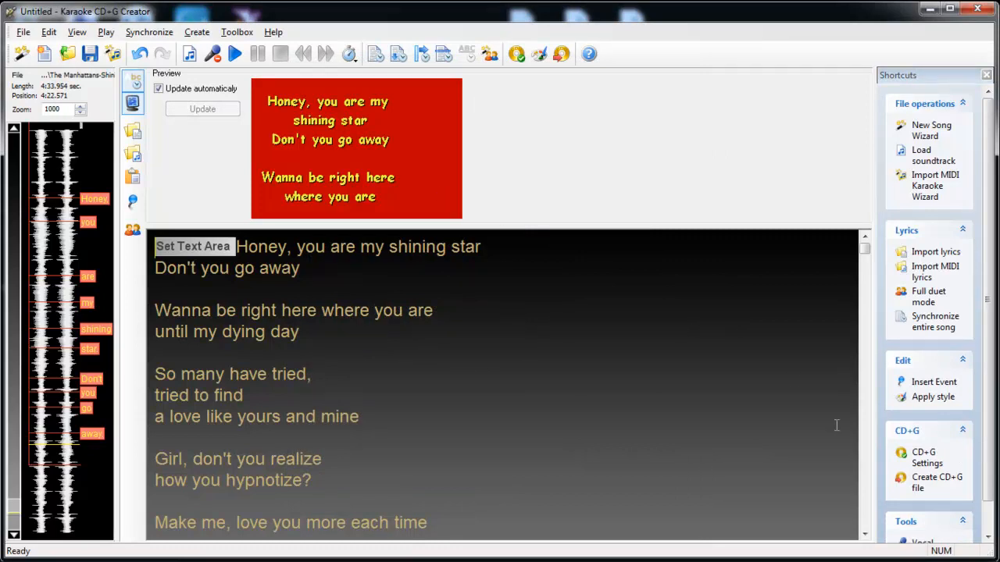
- Create the CD+G file in CDG format with opening in Power CD+G Player when done disabled
left_click(924, 482)
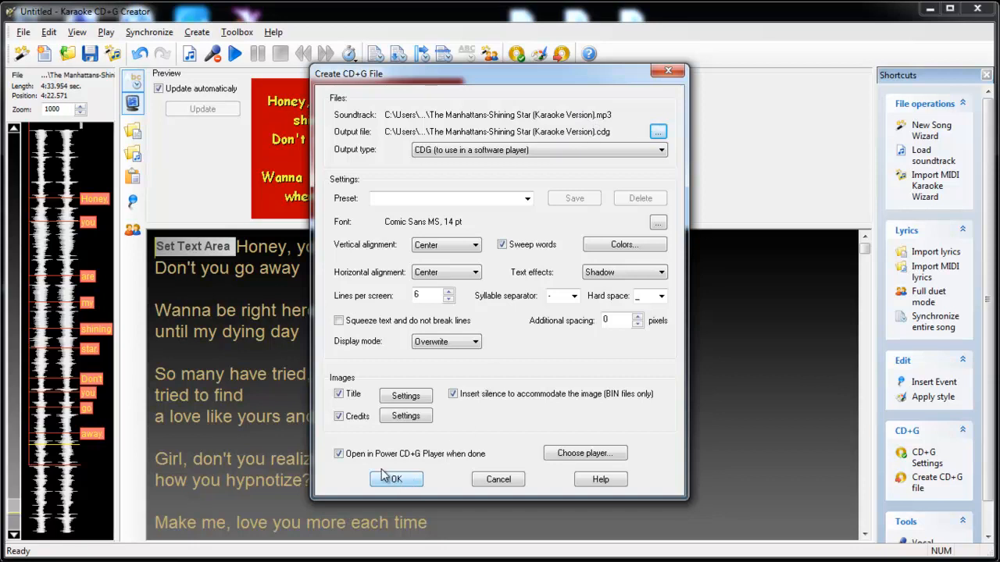
left_click(339, 454)
left_click(397, 480)
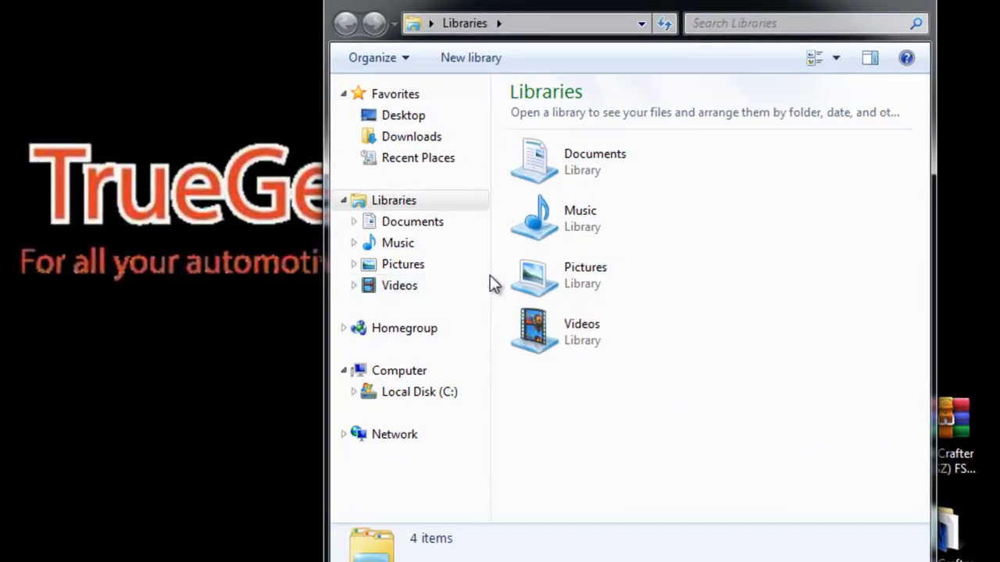
- Browse to the Backing Tracks folder in the Music library and examine the exported Shining Star karaoke file and its MP3
double_click(558, 233)
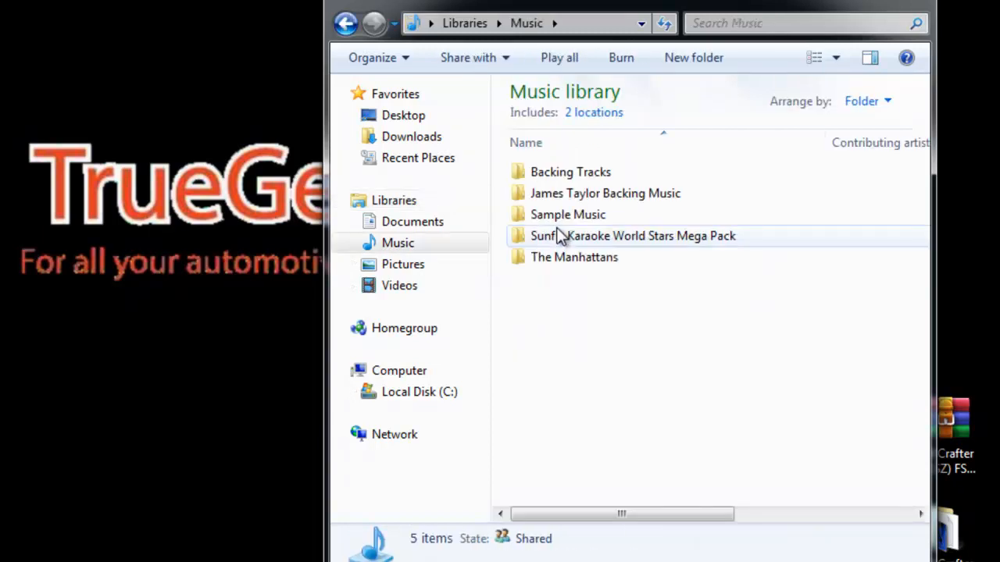
double_click(548, 172)
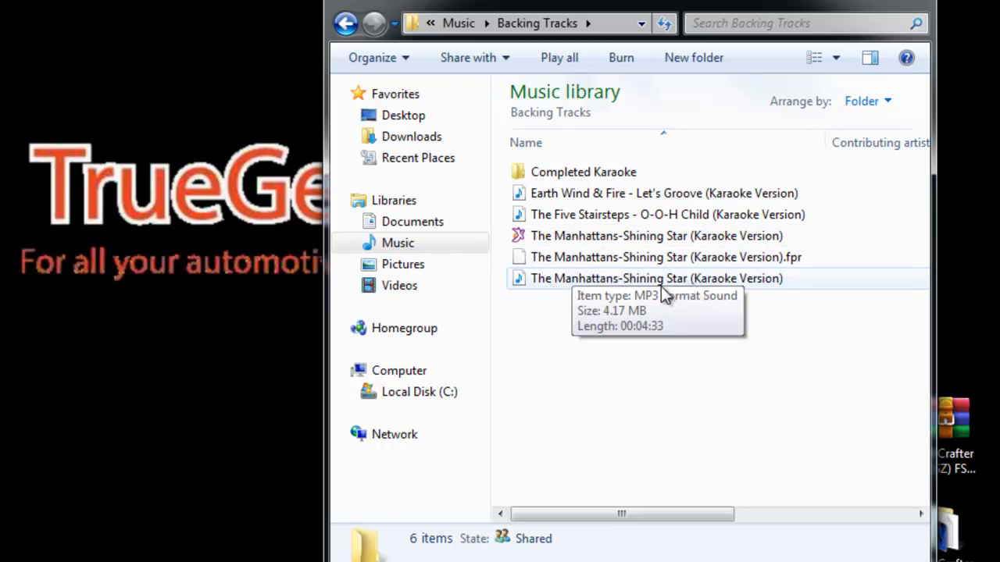
mouse_move(638, 286)
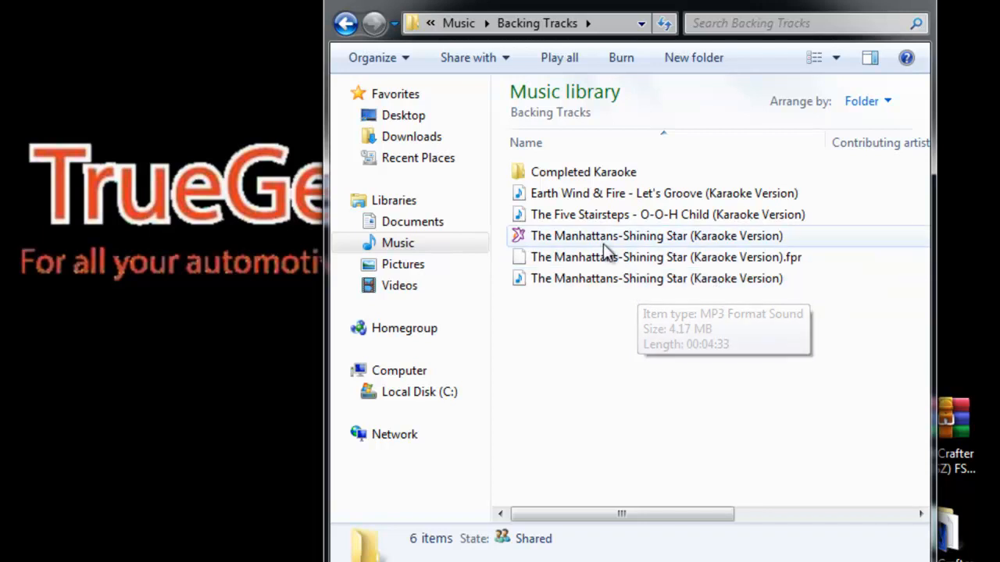
mouse_move(596, 237)
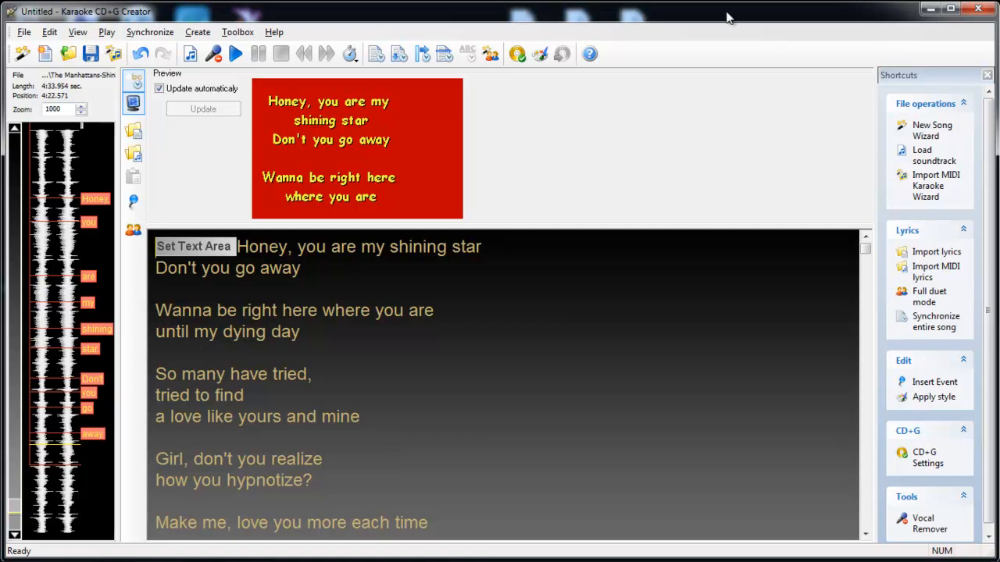
- Close Karaoke CD+G Creator without saving the untitled project
left_click(978, 7)
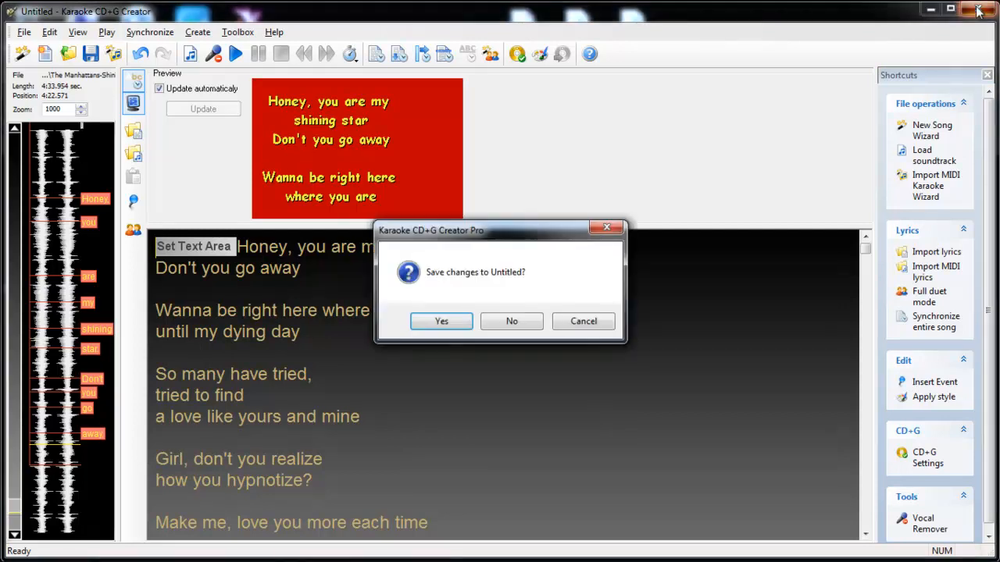
left_click(507, 322)
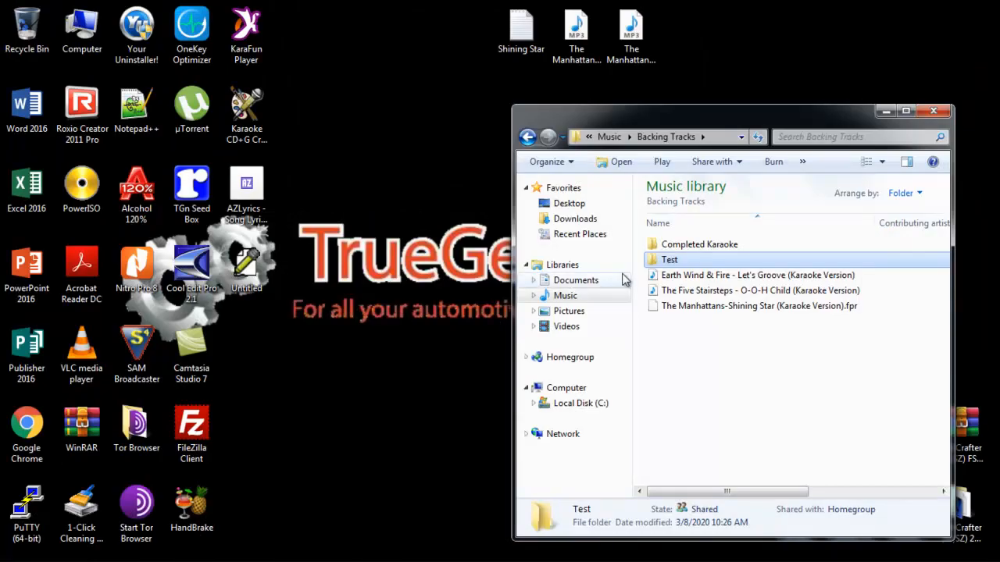
- Check the contents of the Completed Karaoke folder, return to Backing Tracks, and select the Shining Star (Karaoke Version) MP3 on the desktop
double_click(689, 246)
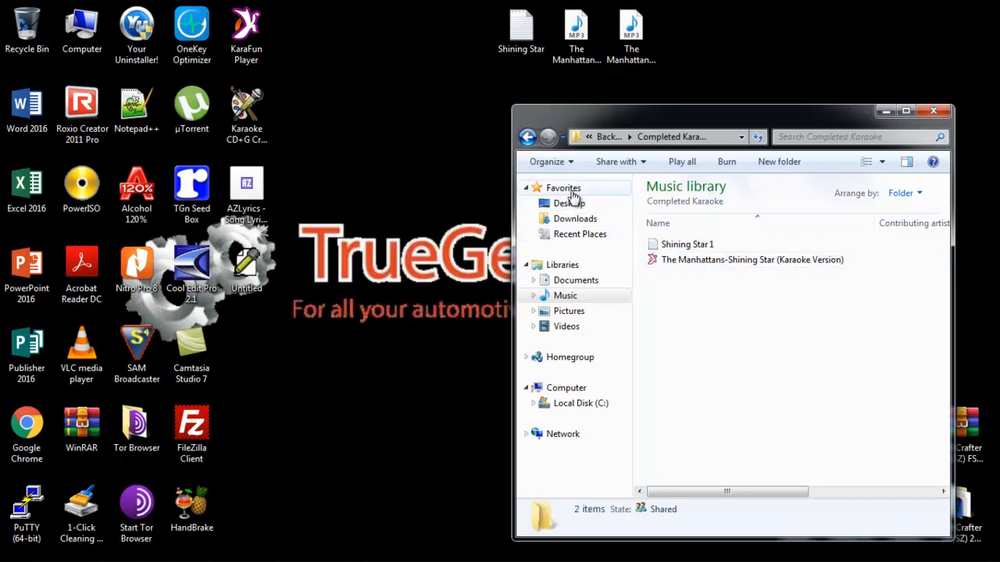
left_click(527, 138)
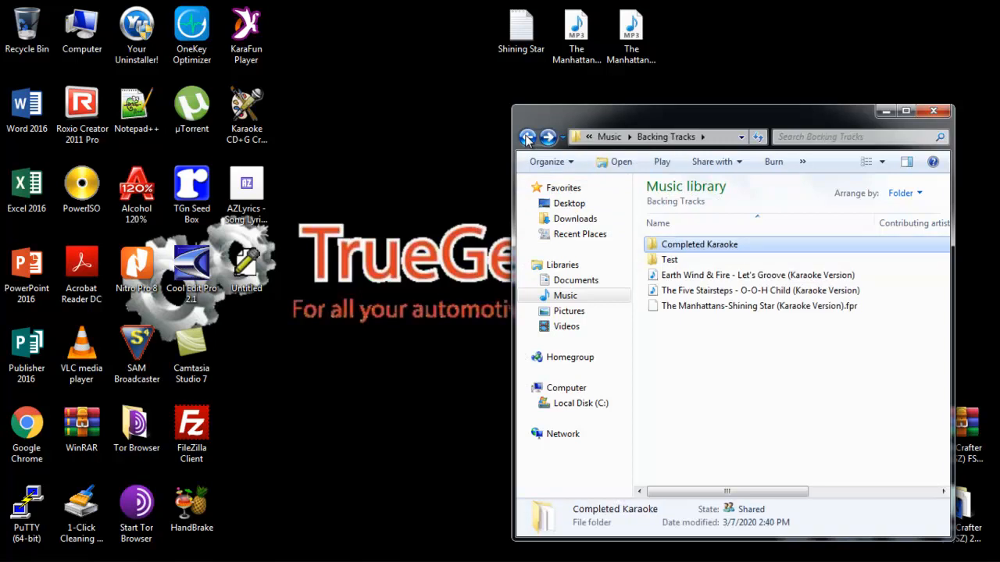
left_click(628, 46)
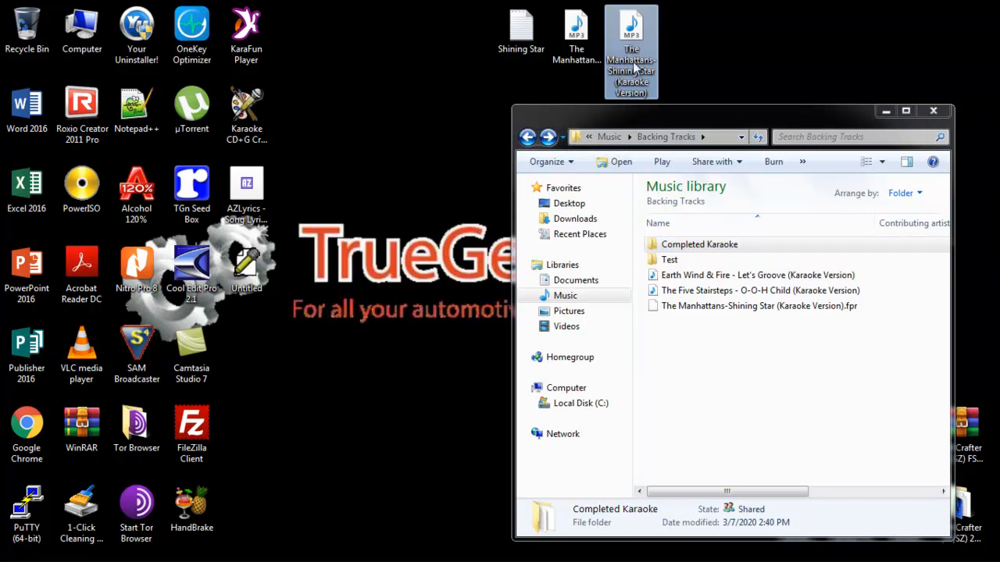